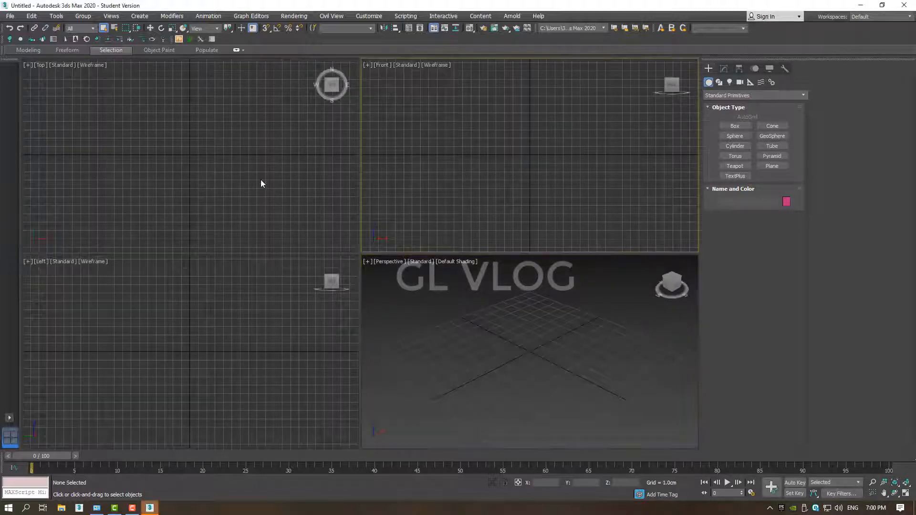
Open the scene MAX FILE _01 from the skp file folder on the Desktop.
left_click(9, 16)
left_click(36, 50)
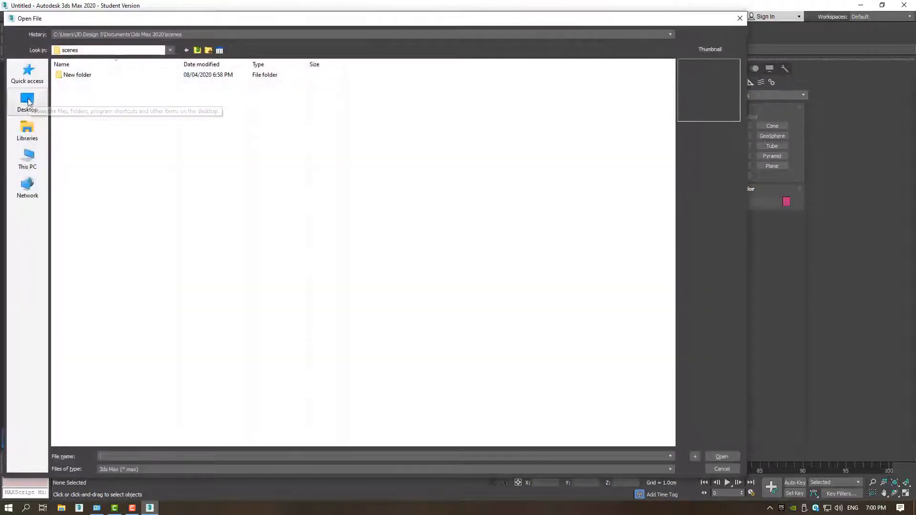
left_click(28, 101)
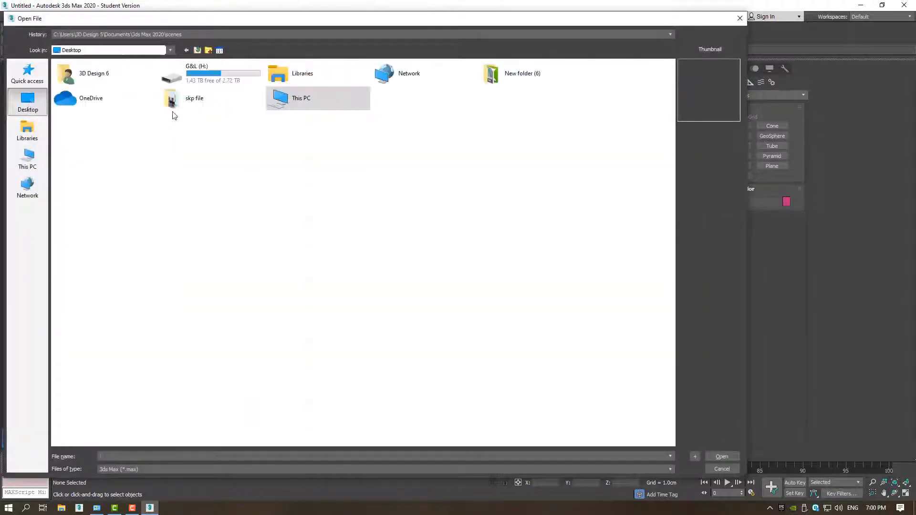
double_click(194, 100)
left_click(148, 85)
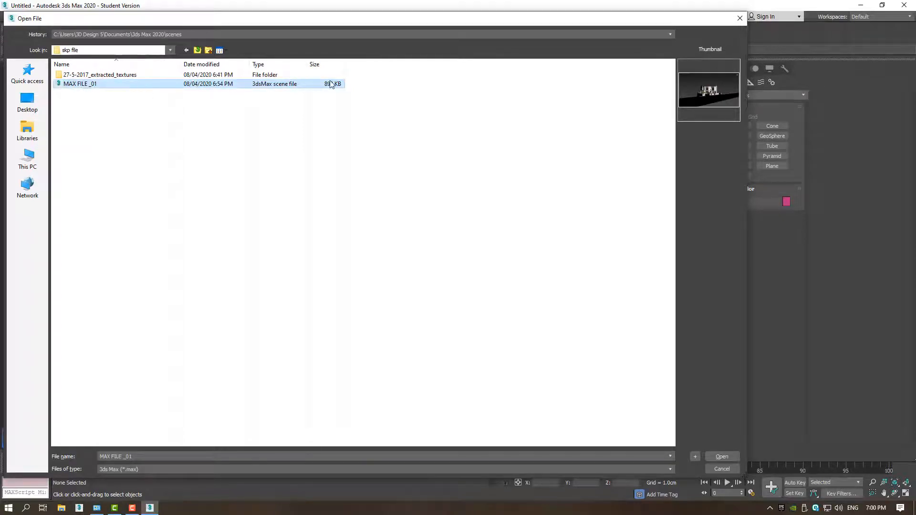
left_click(730, 456)
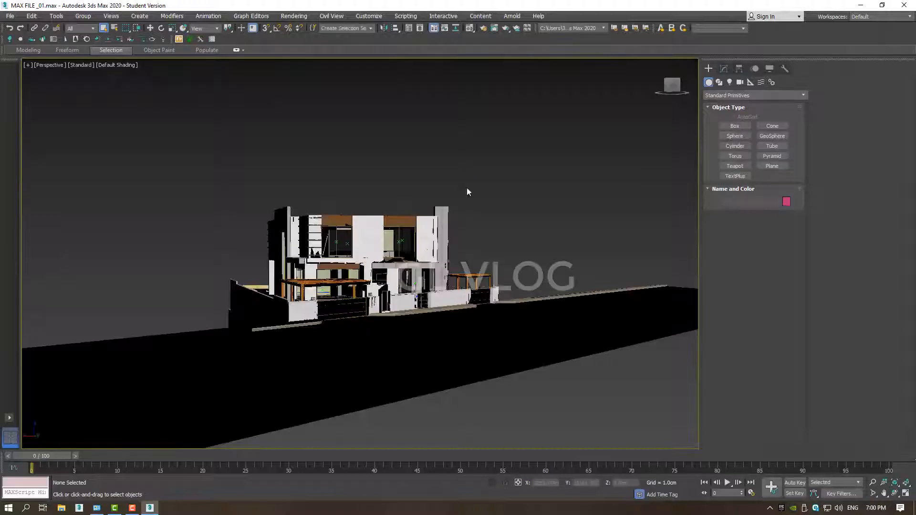
Select the house group and display the perspective model with edged faces.
left_click(334, 257)
scroll(437, 276, "up", 4)
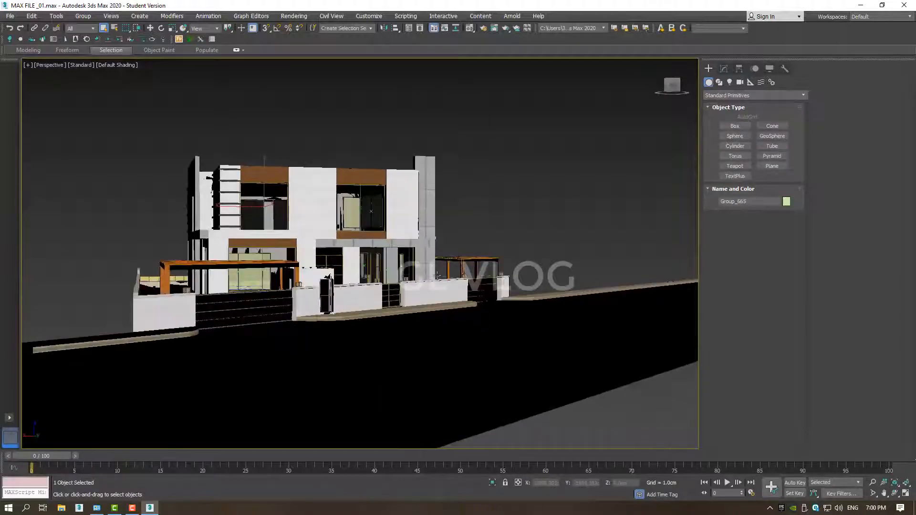
mouse_move(437, 276)
middle_mouse_down("alt")
mouse_move(400, 311)
mouse_move(462, 287)
mouse_move(359, 266)
mouse_move(434, 249)
mouse_move(181, 210)
mouse_move(214, 211)
mouse_move(201, 203)
middle_mouse_up("alt")
key("w")
key("F4")
scroll(434, 250, "up", 5)
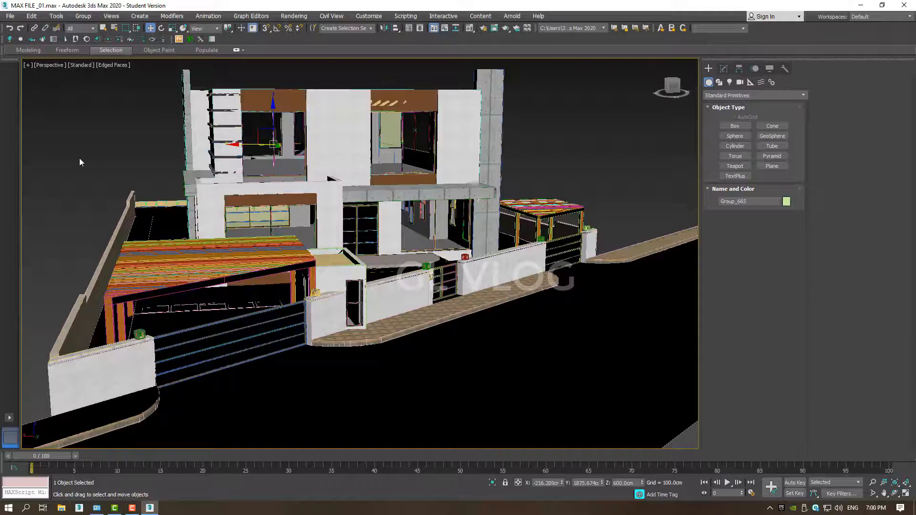
Start exporting the whole scene with the Desktop's skp file folder as the destination.
left_click(10, 17)
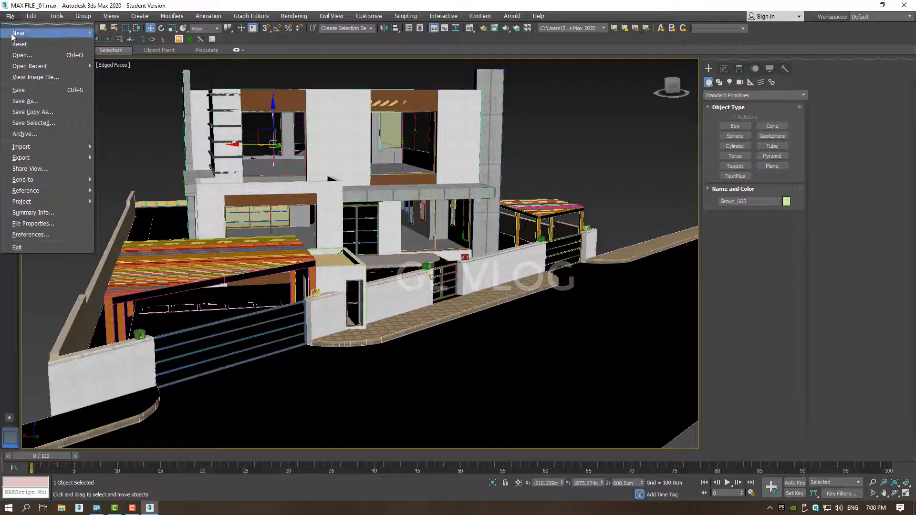
mouse_move(36, 159)
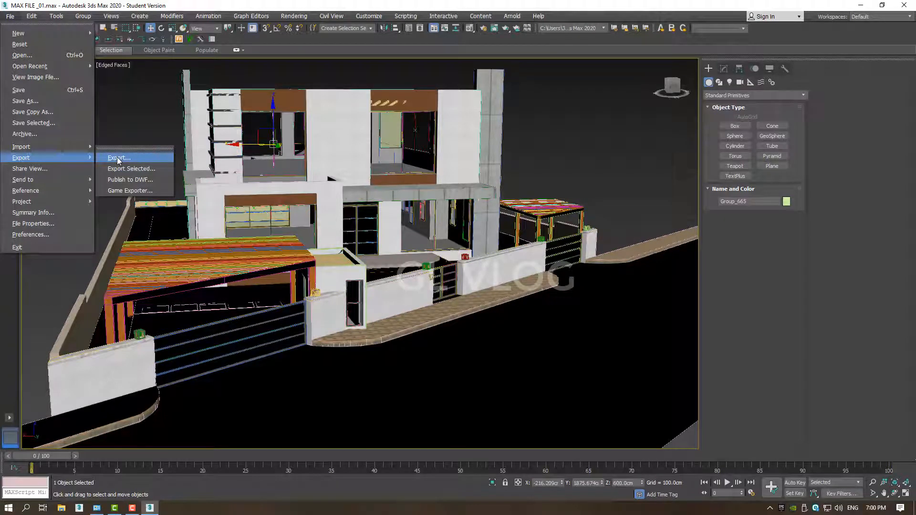
left_click(116, 157)
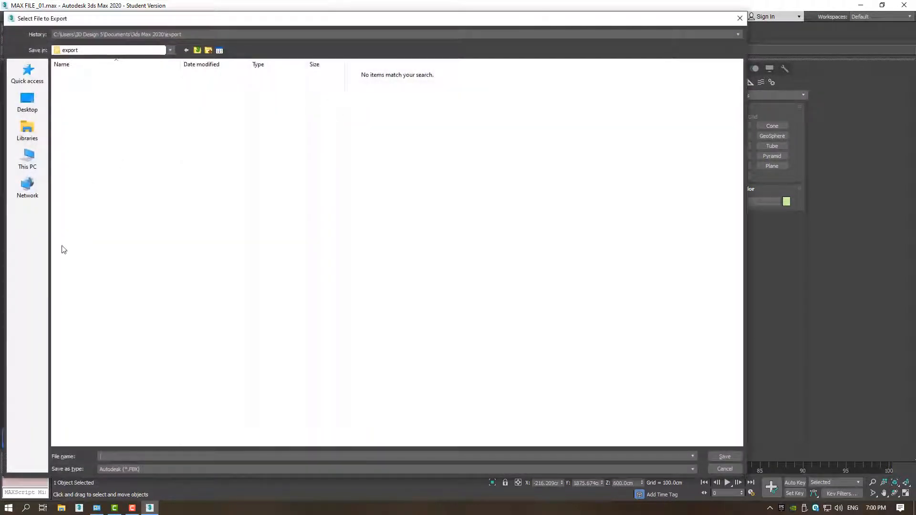
left_click(28, 101)
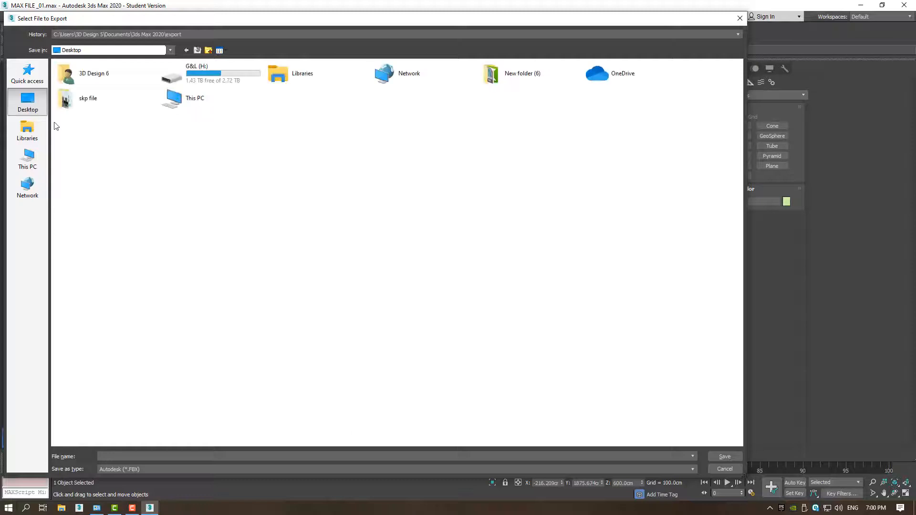
double_click(82, 100)
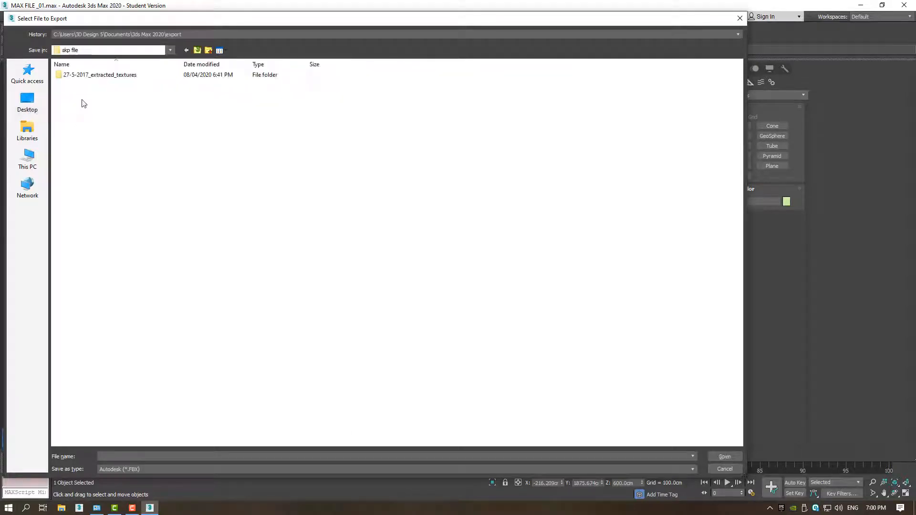
left_click_drag(88, 18, 0, 18)
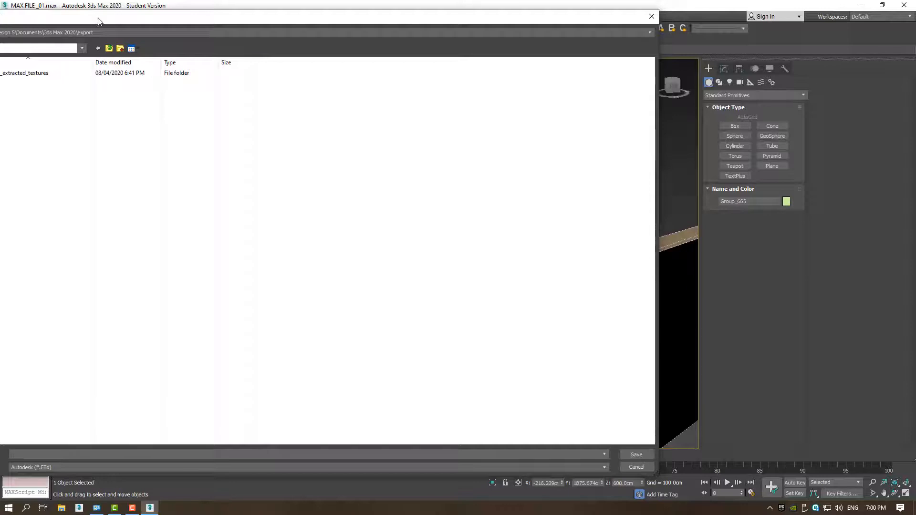
left_click_drag(99, 21, 200, 12)
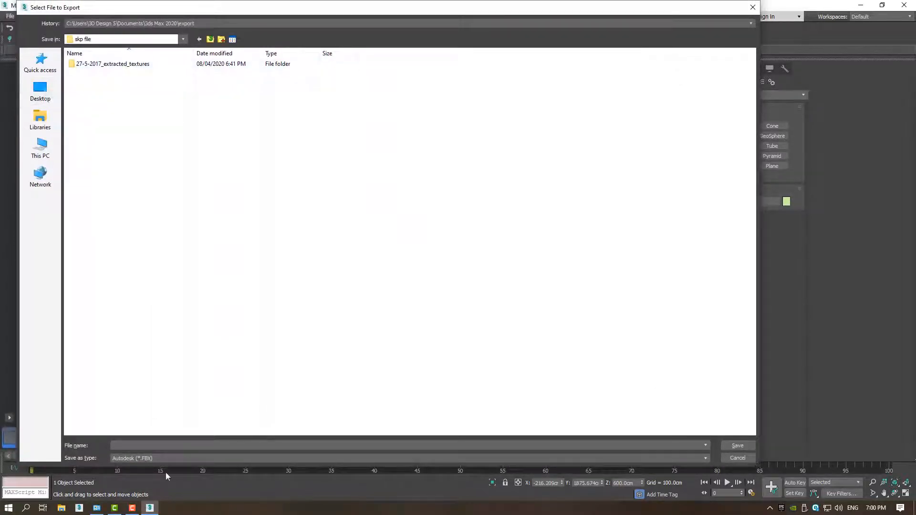
Choose Autodesk (*.FBX) as the export format and save the file as VILLA.
left_click(156, 458)
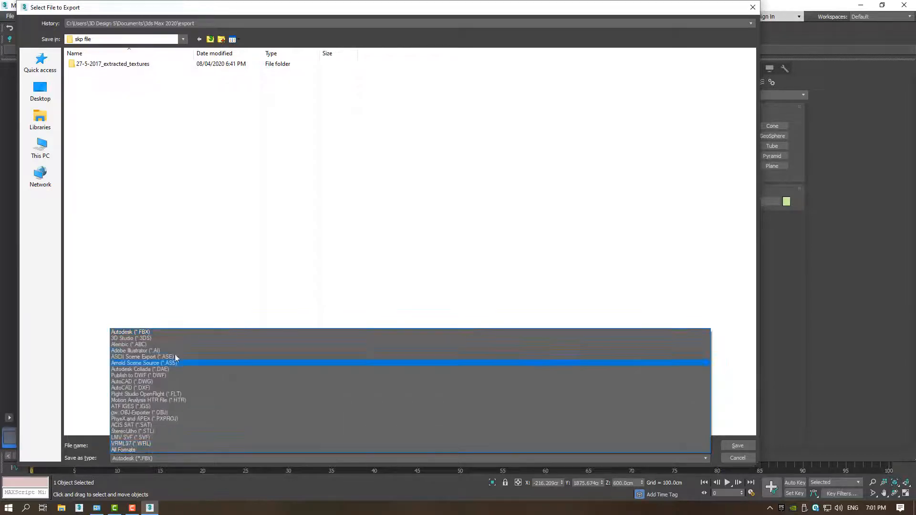
left_click(147, 332)
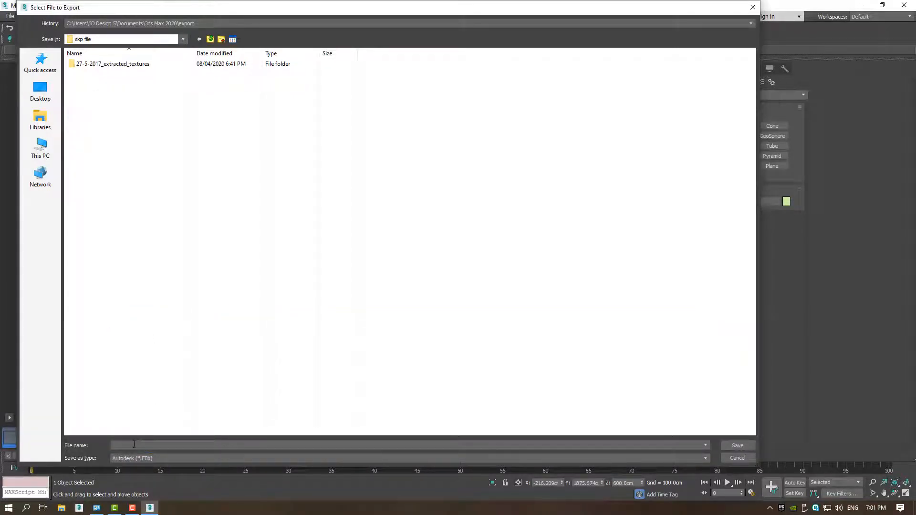
left_click(135, 458)
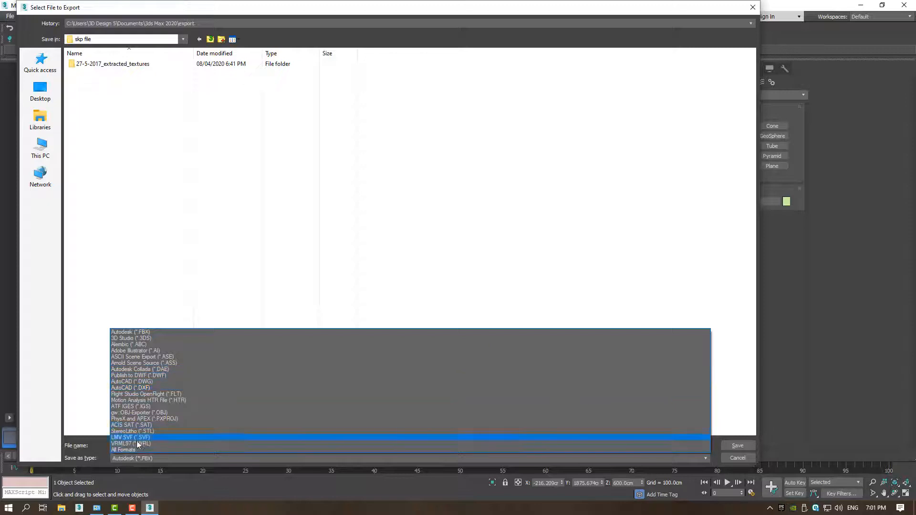
left_click(150, 333)
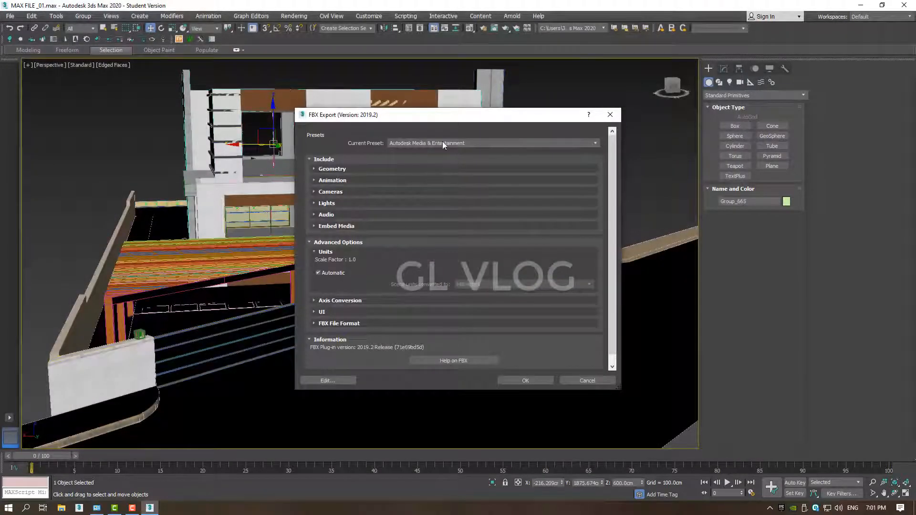
Keep the Autodesk Media & Entertainment preset and enable Smoothing Groups, Tangents and Binormals, and Triangulate in the geometry options.
left_click(442, 142)
left_click(439, 149)
left_click(313, 169)
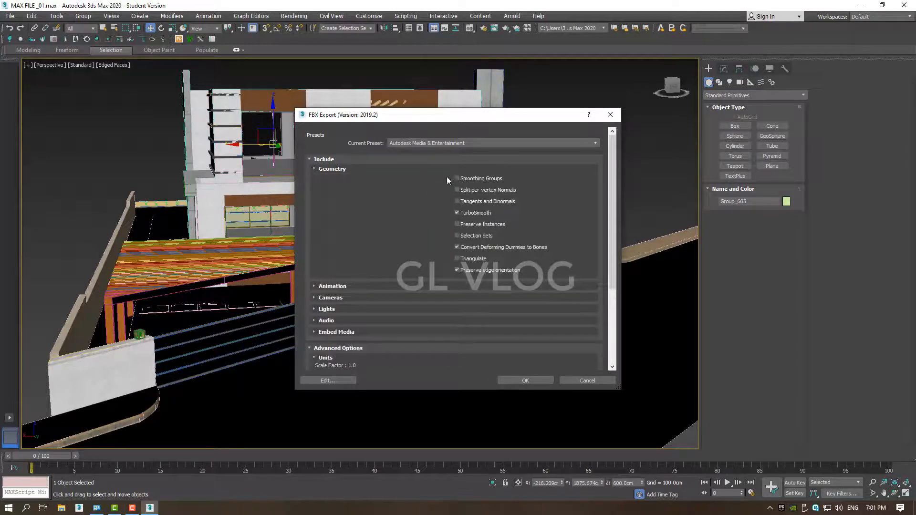
left_click(494, 179)
left_click(473, 200)
left_click(474, 259)
left_click(310, 159)
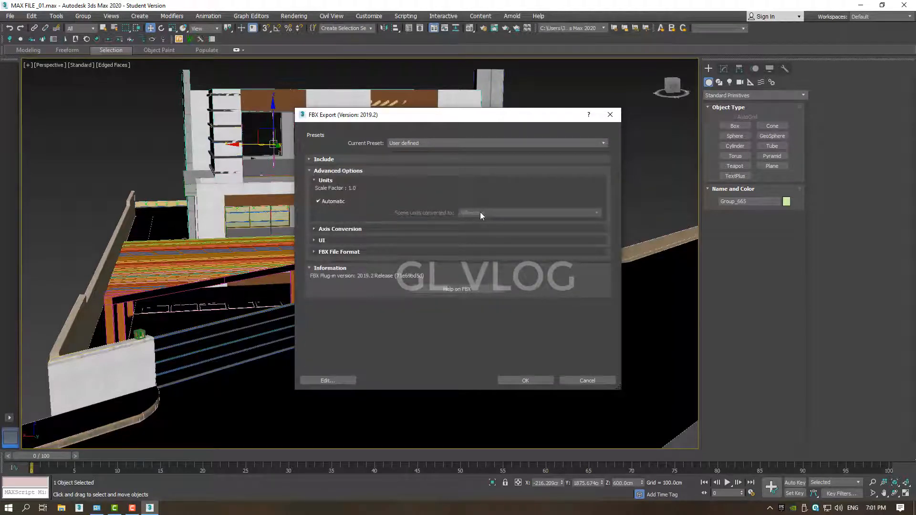
Check the axis conversion and UI options, keep the FBX file type as Binary, and run the export.
left_click(339, 230)
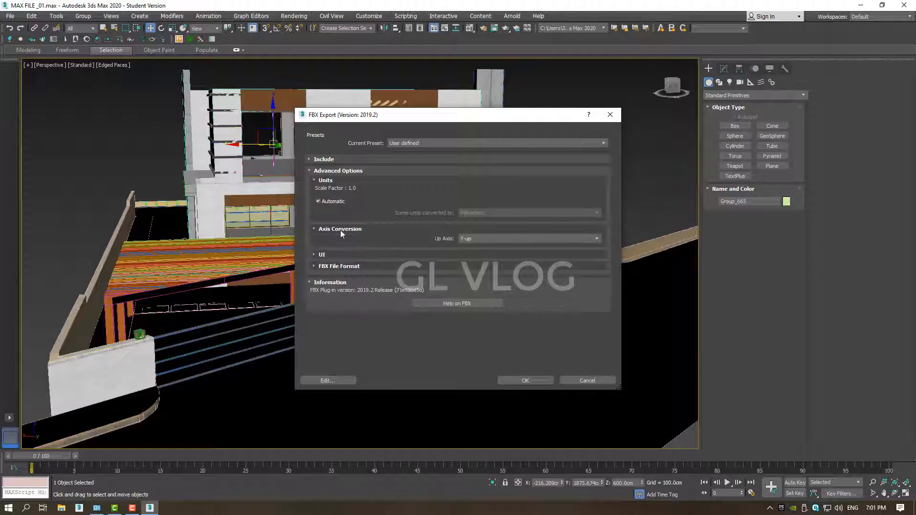
left_click(340, 230)
left_click(340, 242)
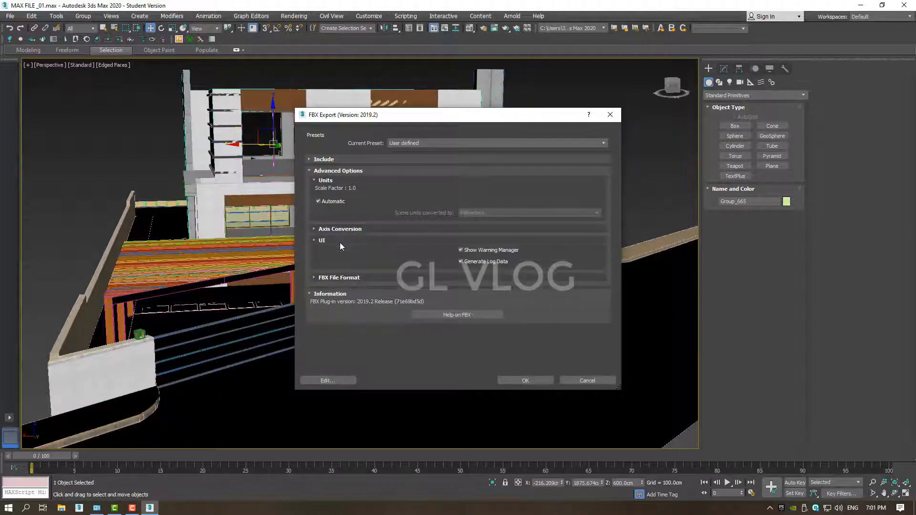
left_click(370, 277)
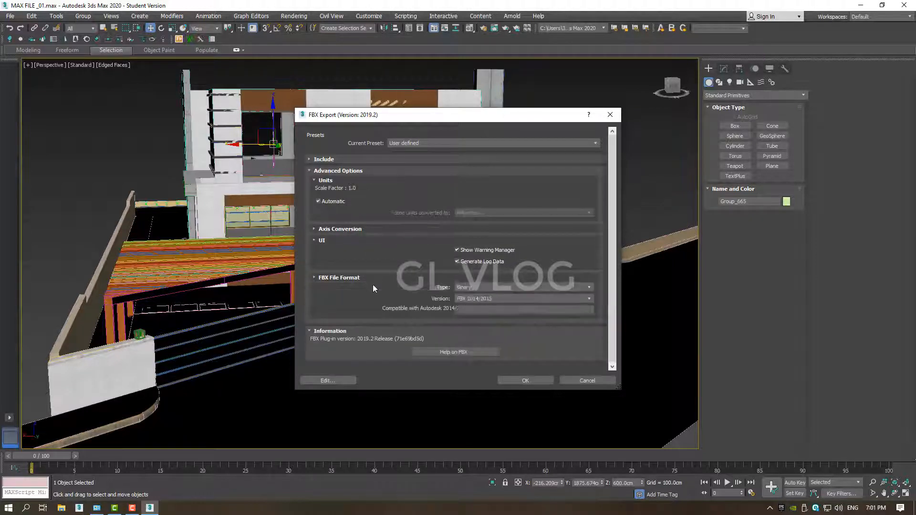
left_click(493, 287)
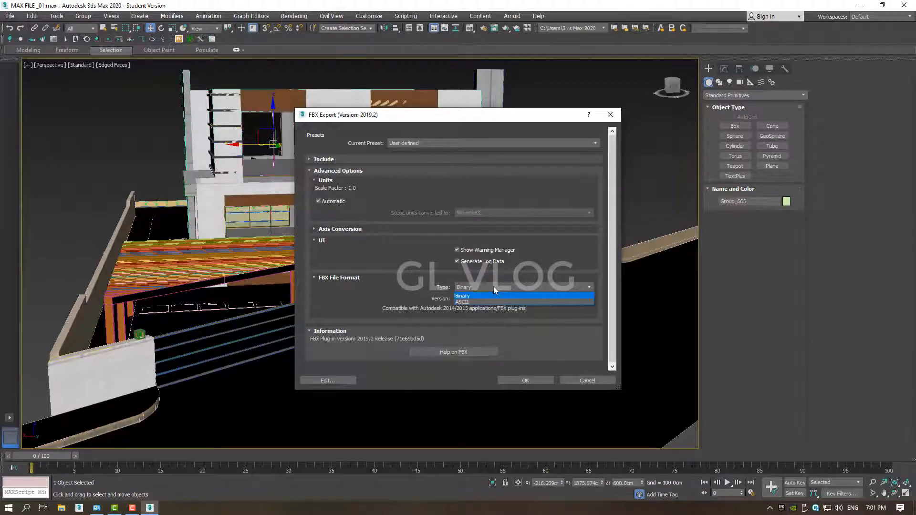
left_click(491, 286)
left_click(525, 381)
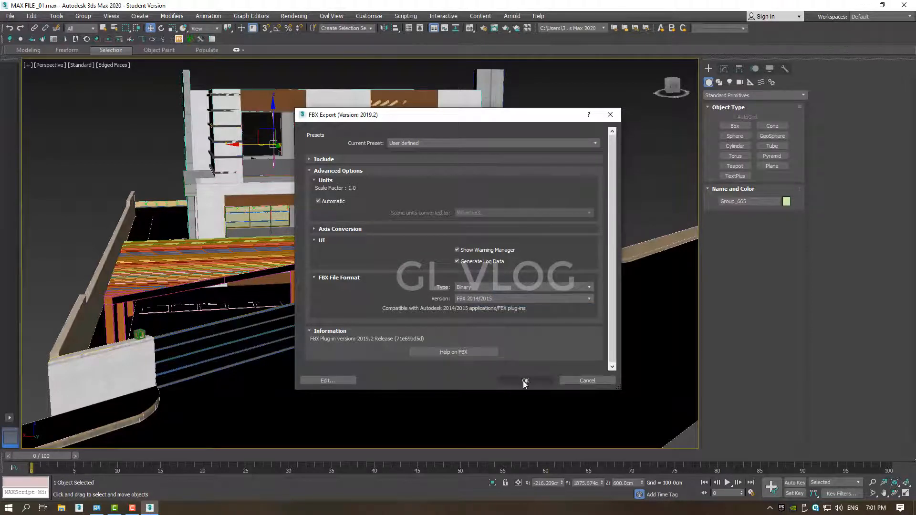
key("q")
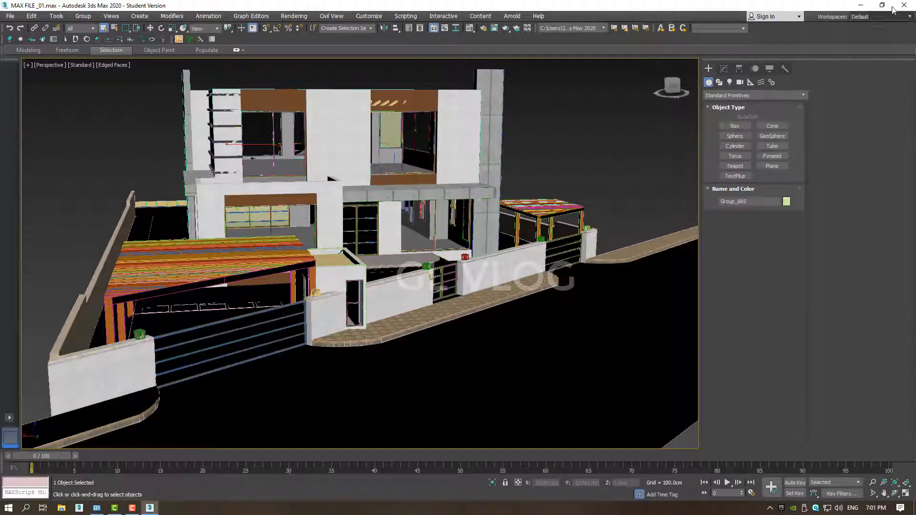
Minimize 3ds Max, launch Twinmotion 2020.1 from the desktop, and dismiss its welcome window.
left_click(861, 5)
right_click(198, 149)
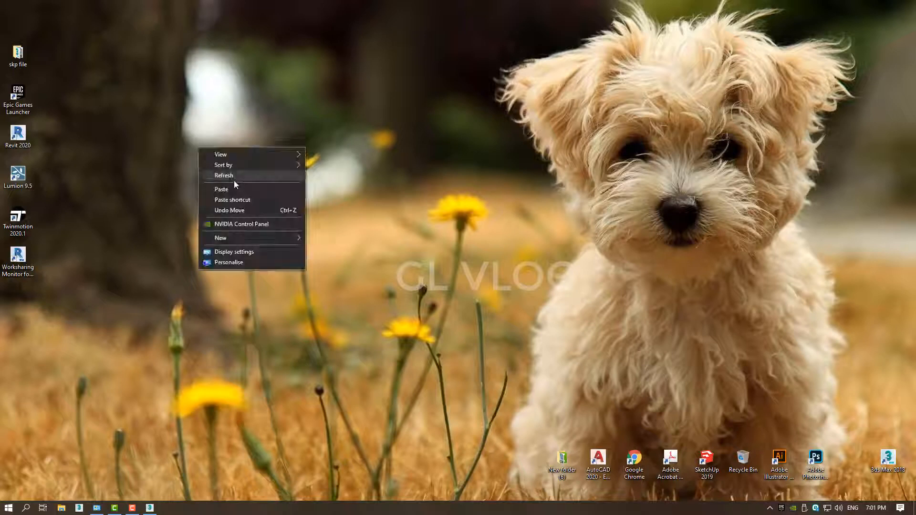
left_click(171, 150)
right_click(171, 151)
left_click(208, 179)
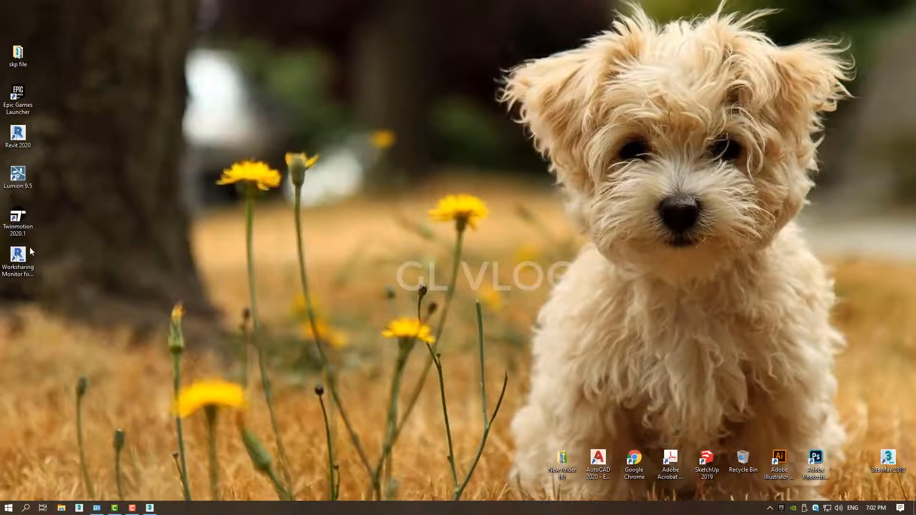
right_click(17, 217)
left_click(40, 222)
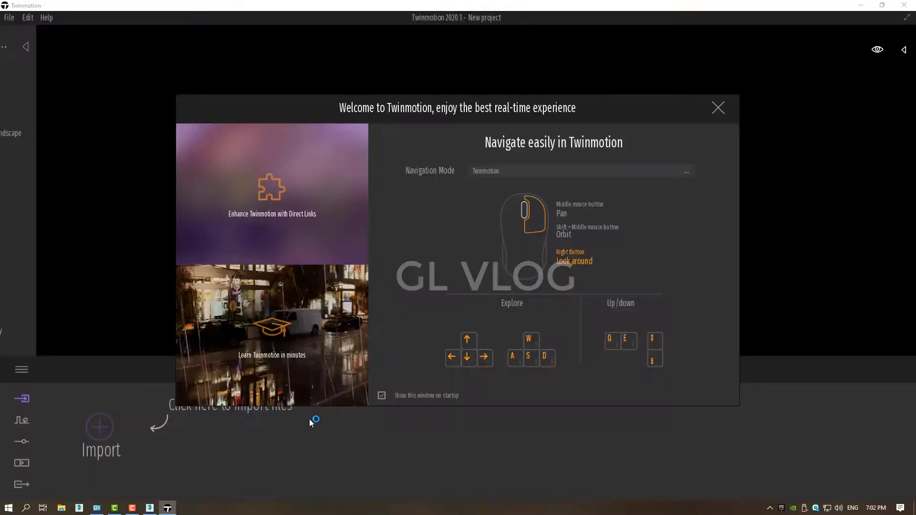
left_click(717, 108)
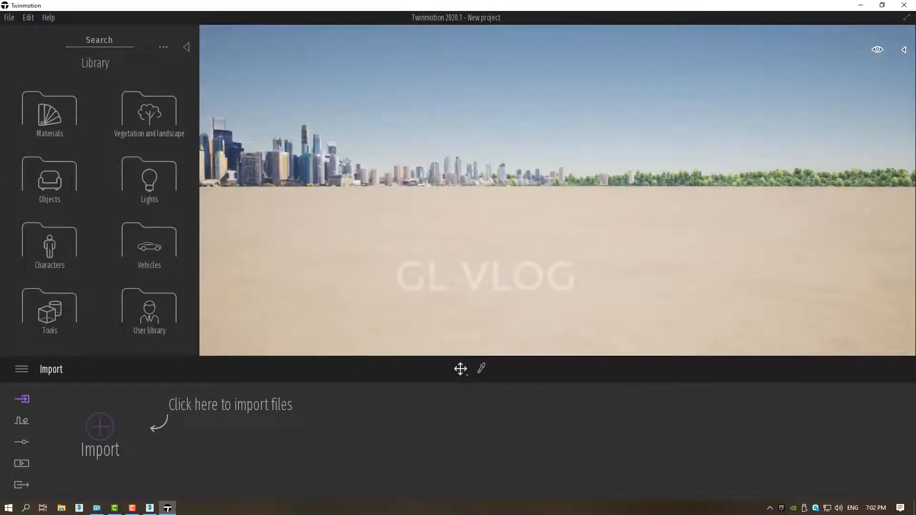
right_click_drag(557, 191, 696, 198)
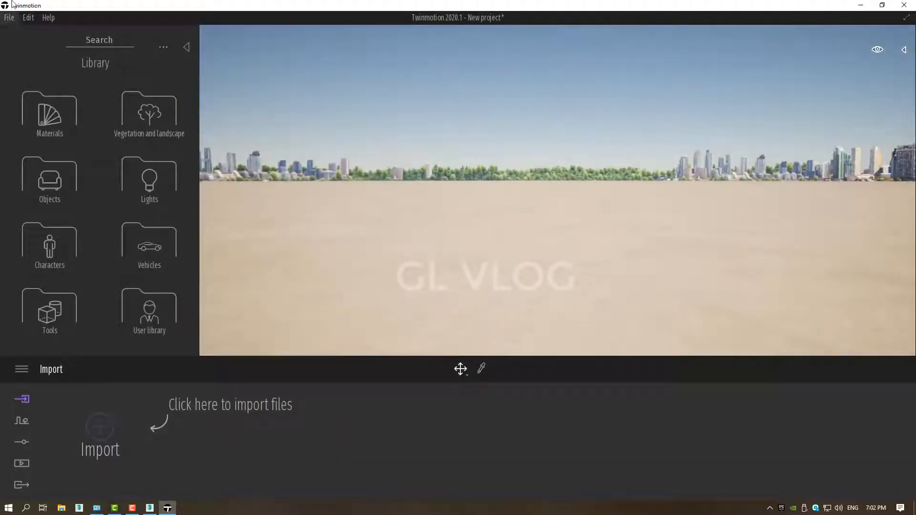
Import the VILLA FBX file from the skp file folder on the desktop as geometry, keeping the current import options.
left_click(8, 19)
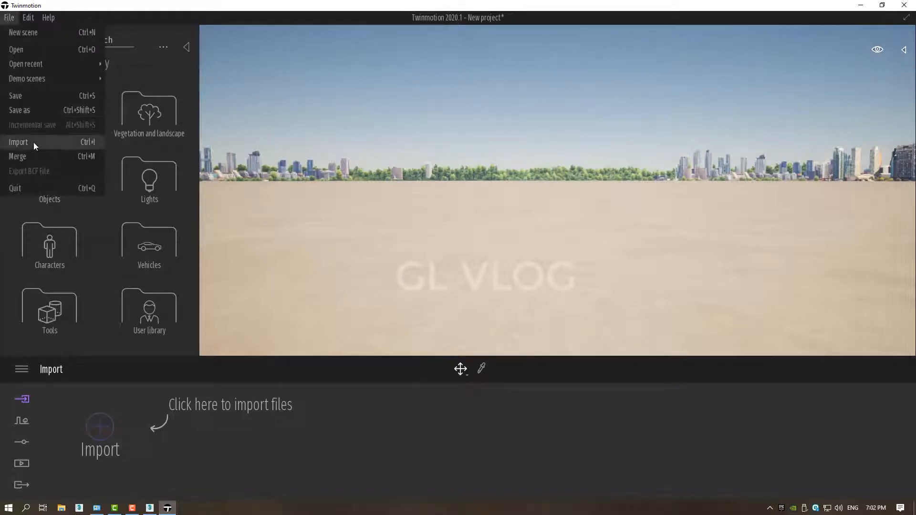
left_click(84, 142)
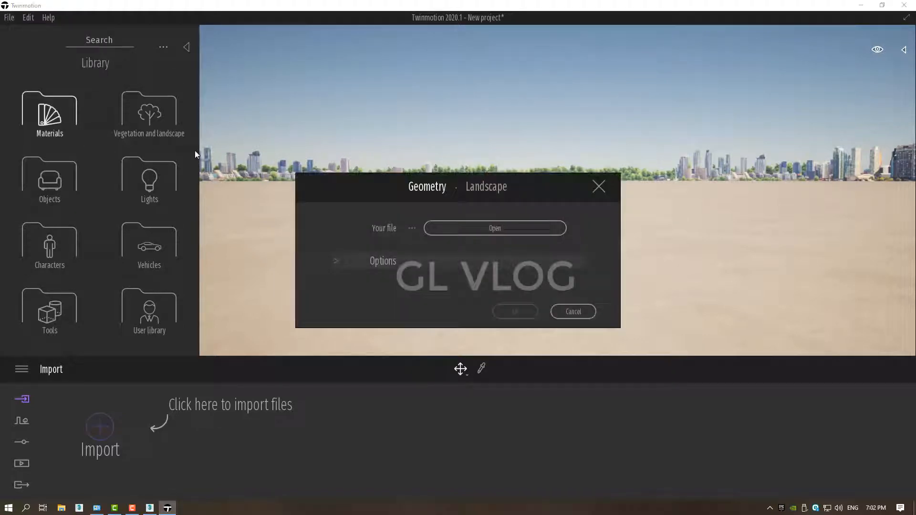
left_click(507, 231)
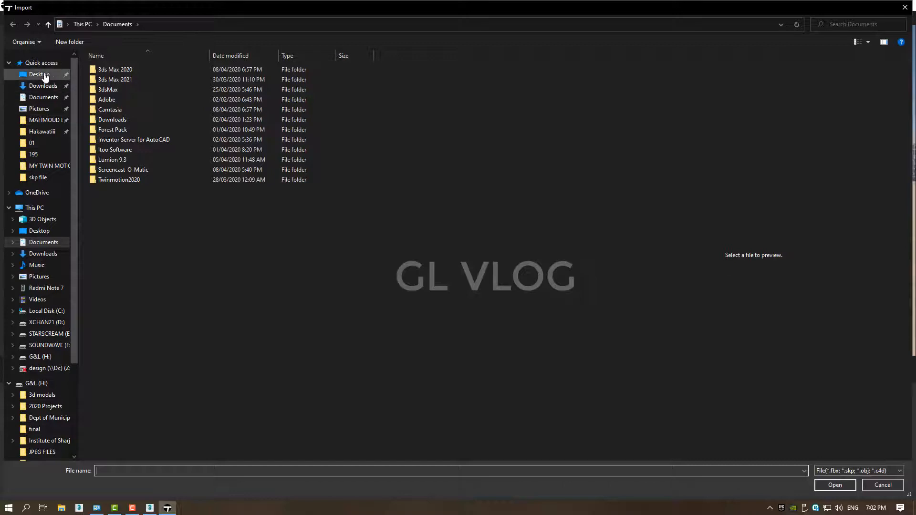
left_click(40, 74)
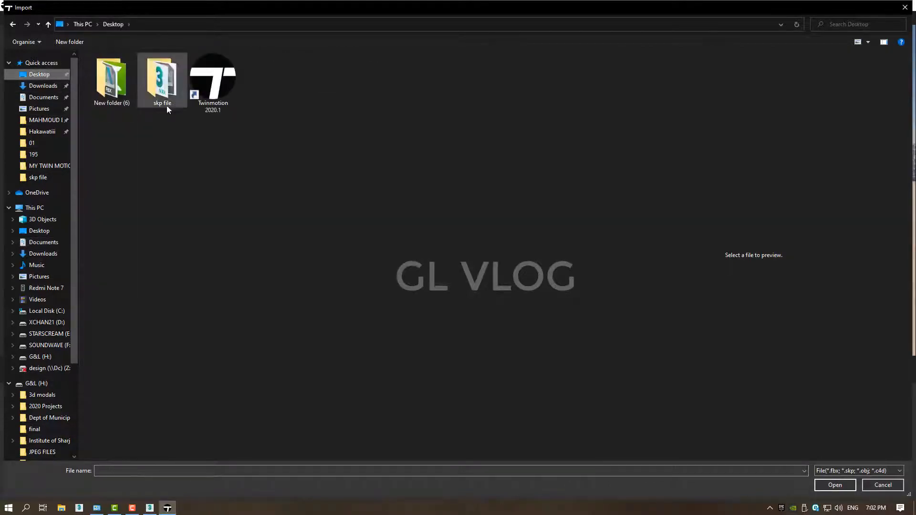
left_click_drag(78, 126, 42, 130)
double_click(128, 107)
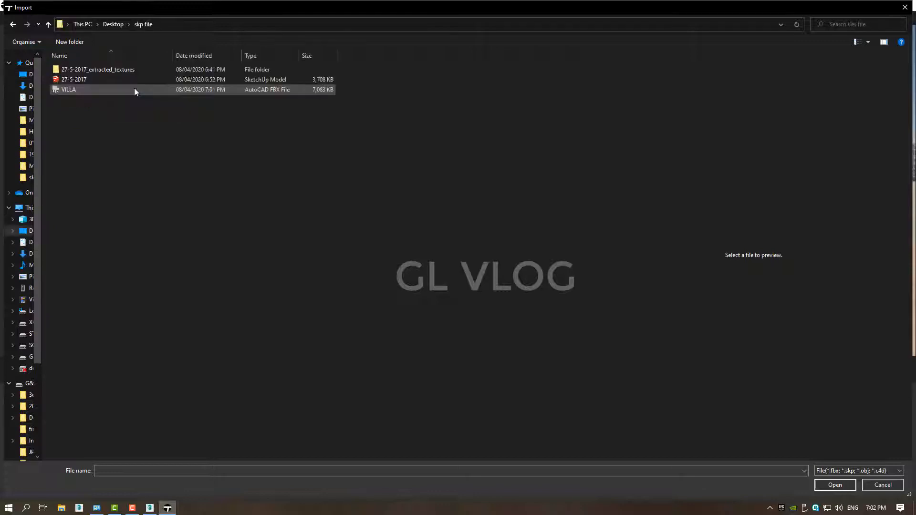
left_click(66, 89)
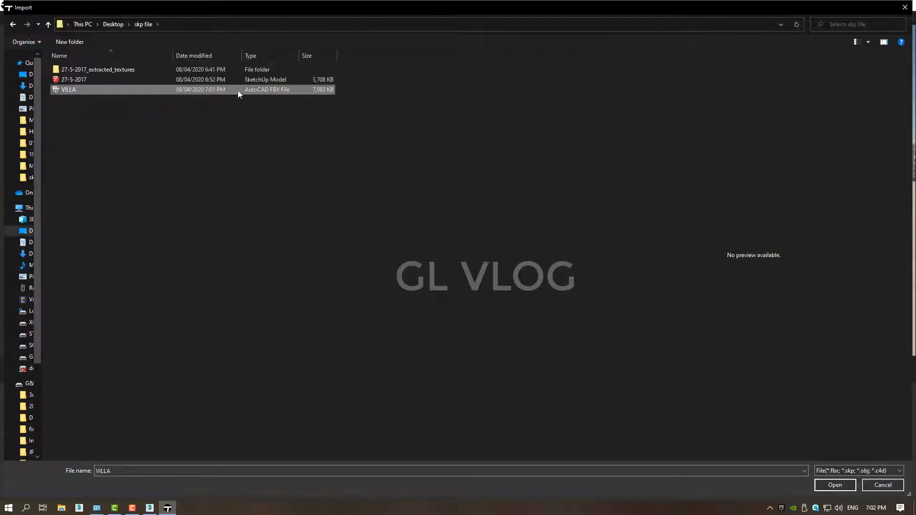
double_click(205, 91)
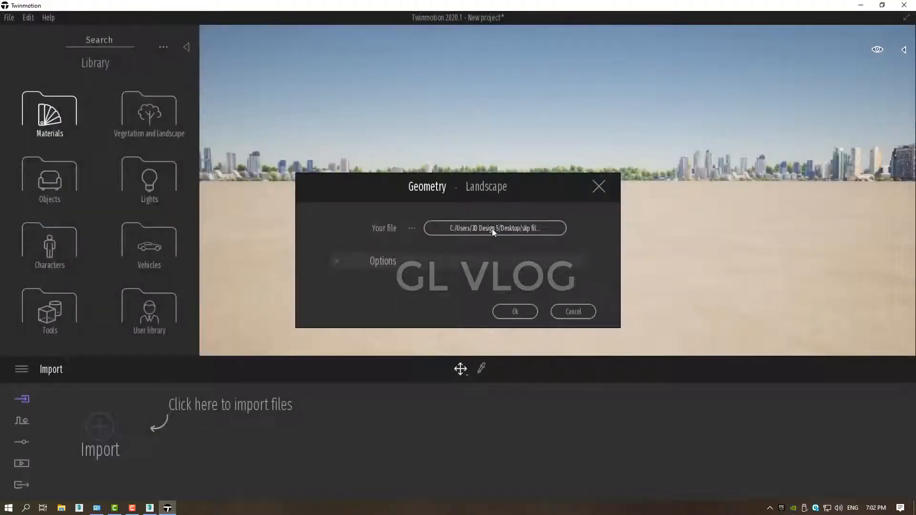
left_click(514, 311)
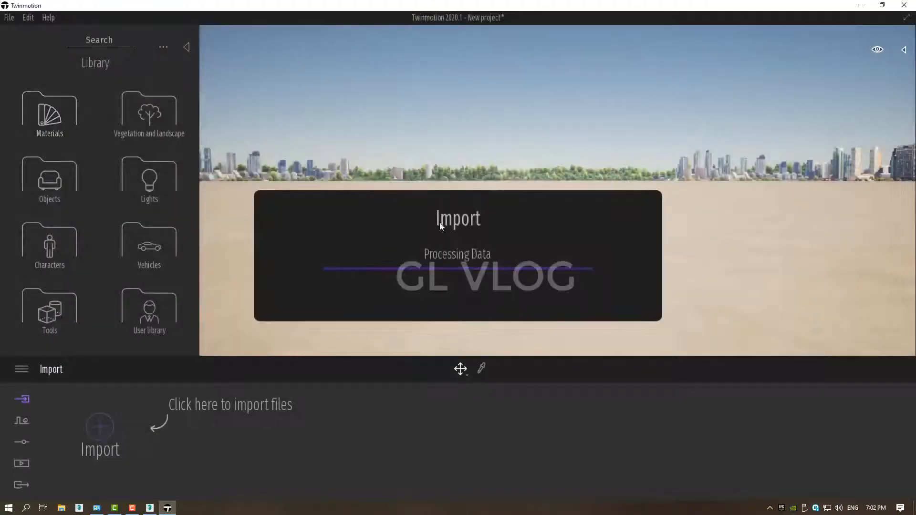
mouse_move(213, 421)
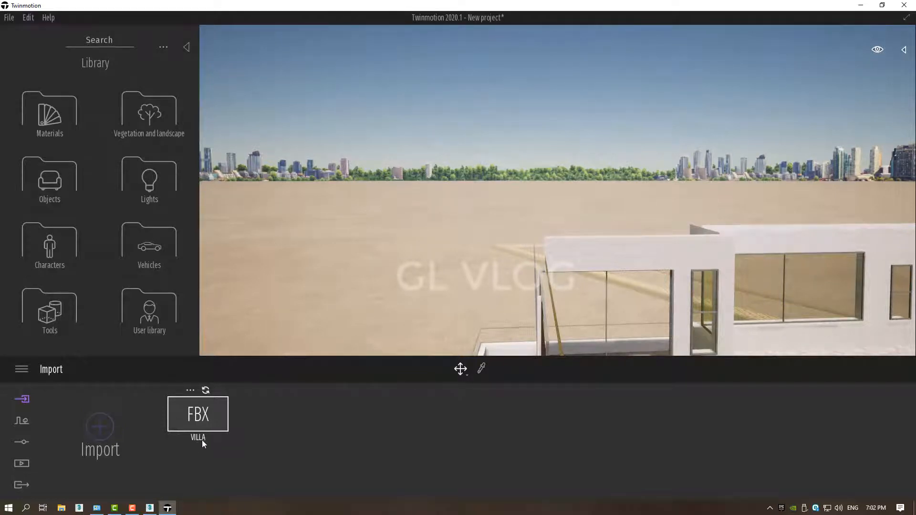
Inspect the imported villa from the front, the sides and above.
right_click_drag(504, 125, 556, 178)
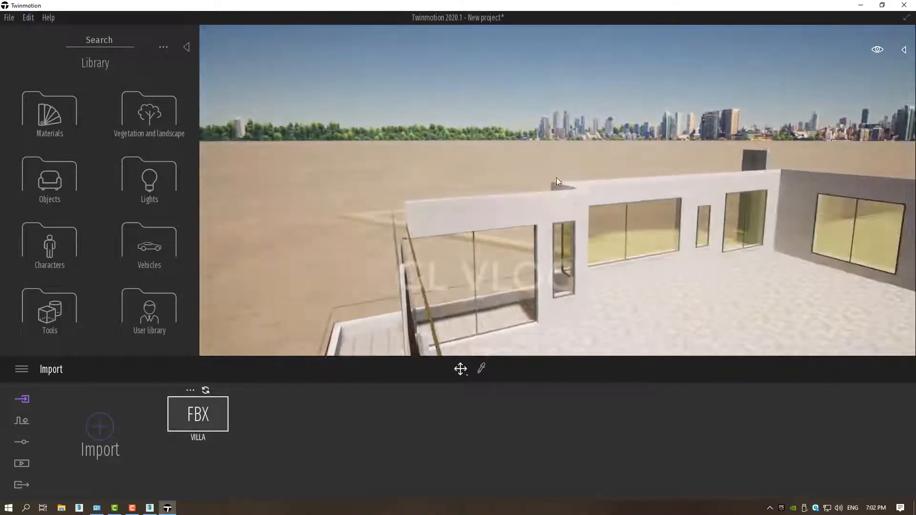
scroll(556, 178, "down", 5)
scroll(518, 196, "down", 4)
right_click_drag(454, 235, 530, 233)
middle_click_drag(454, 236, 449, 162)
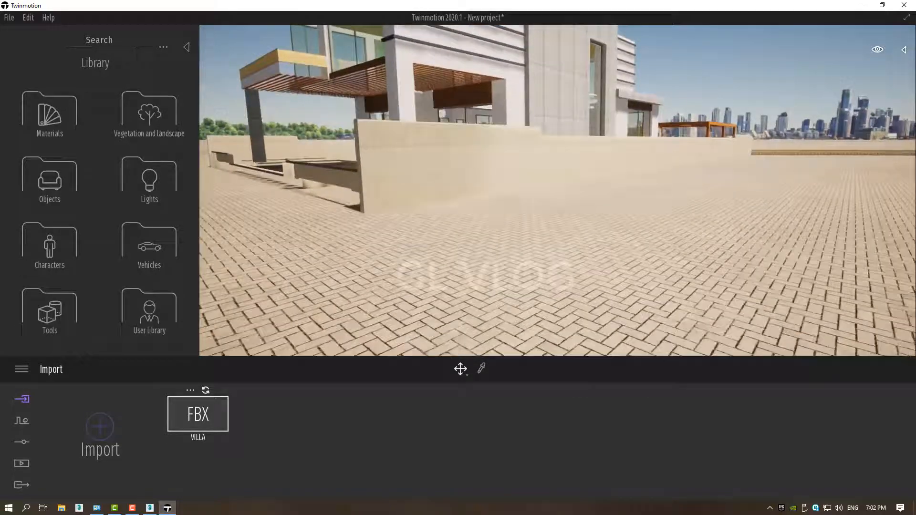
right_click_drag(415, 194, 429, 194)
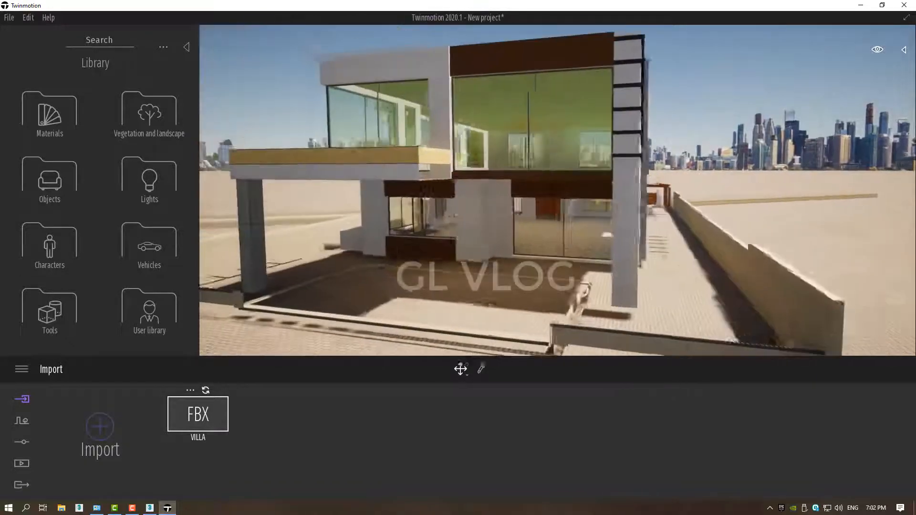
scroll(545, 181, "up", 5)
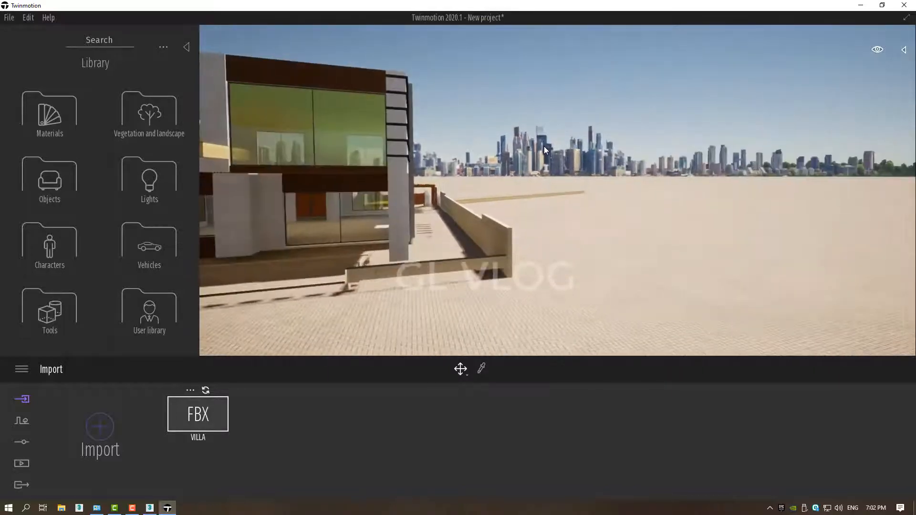
scroll(557, 190, "up", 3)
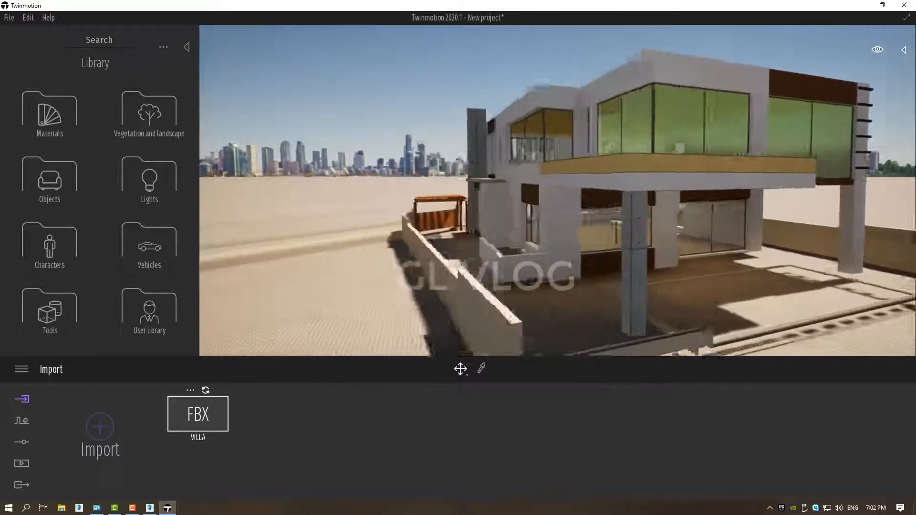
right_click_drag(353, 210, 435, 193)
middle_click_drag(435, 194, 448, 267)
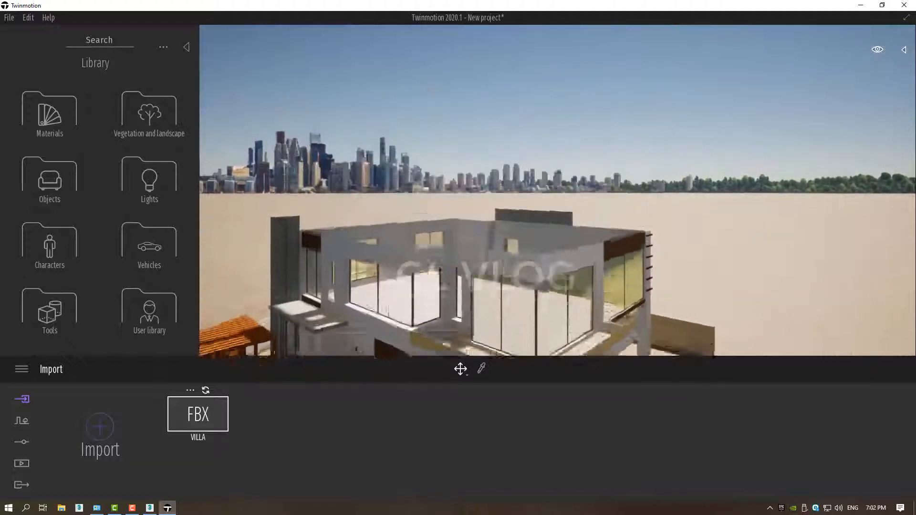
right_click_drag(448, 267, 481, 127)
middle_click_drag(480, 127, 350, 117)
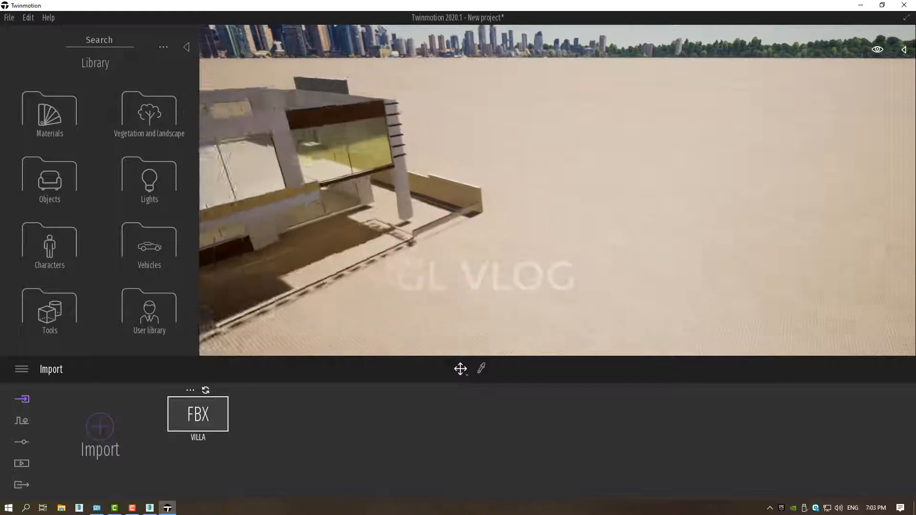
right_click_drag(668, 165, 568, 150)
middle_click_drag(596, 196, 438, 242)
Collapse the VILLA.FBX folder in the Scenegraph and toggle its visibility off and on.
left_click(436, 242)
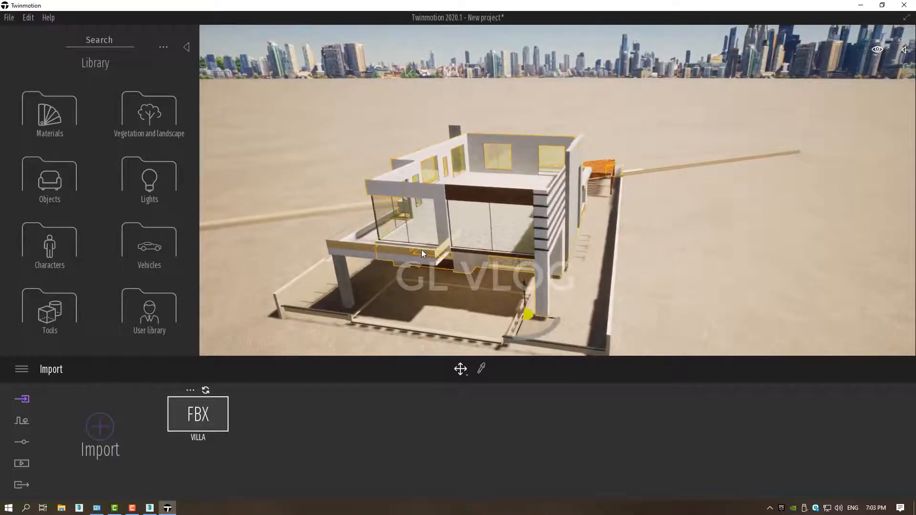
left_click(904, 50)
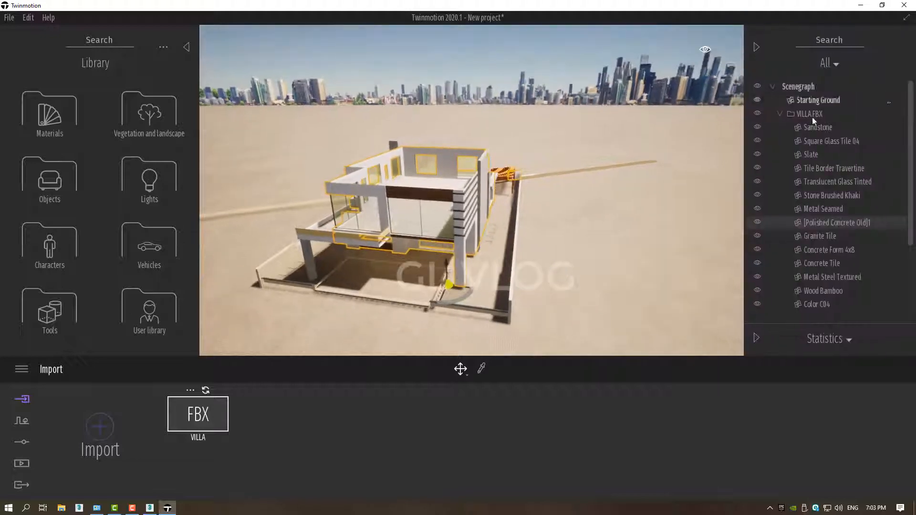
left_click(779, 114)
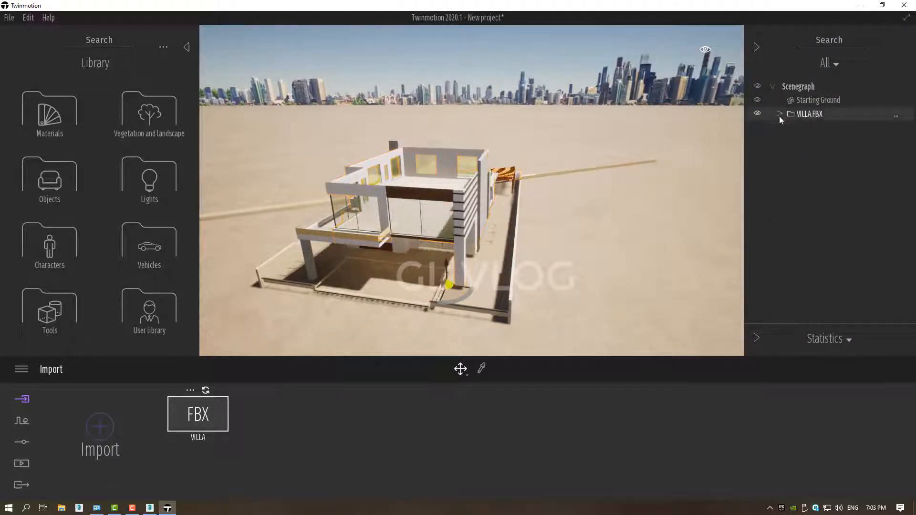
left_click(757, 112)
left_click(755, 113)
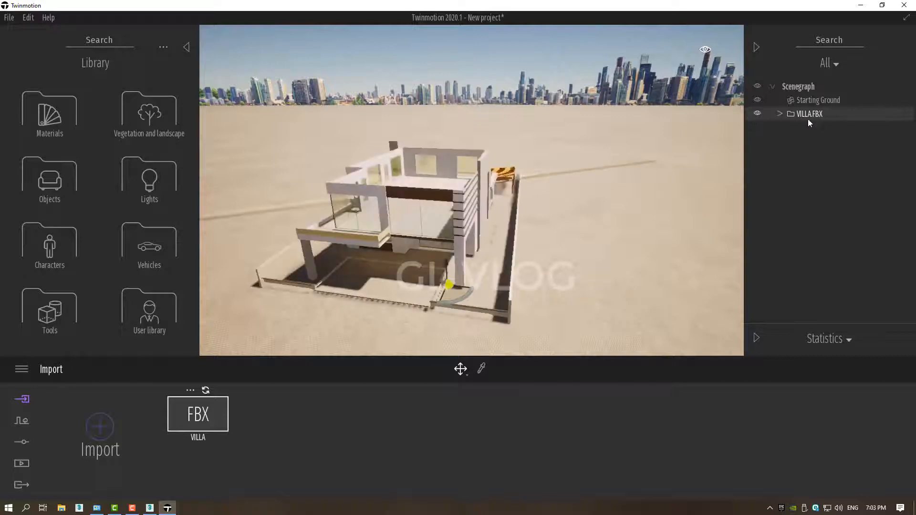
double_click(808, 116)
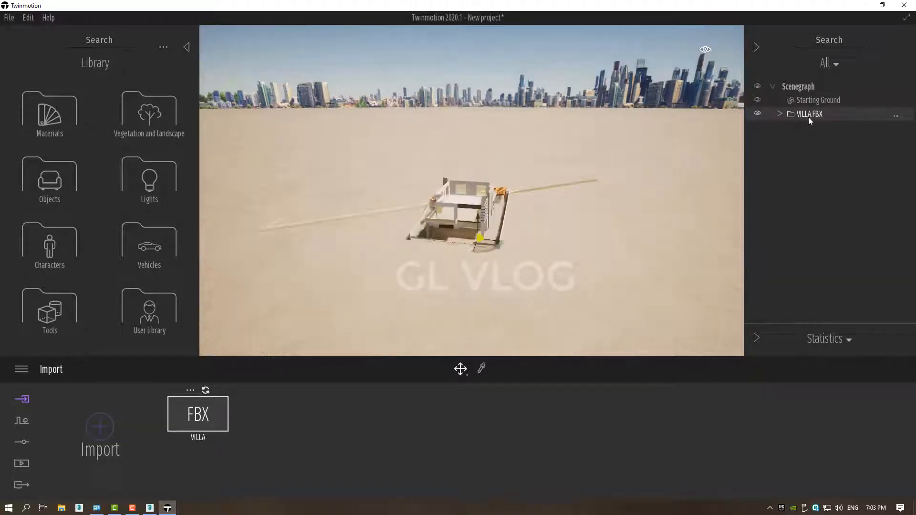
Set the navigation speed to car and try it by approaching the villa's front.
scroll(464, 238, "up", 5)
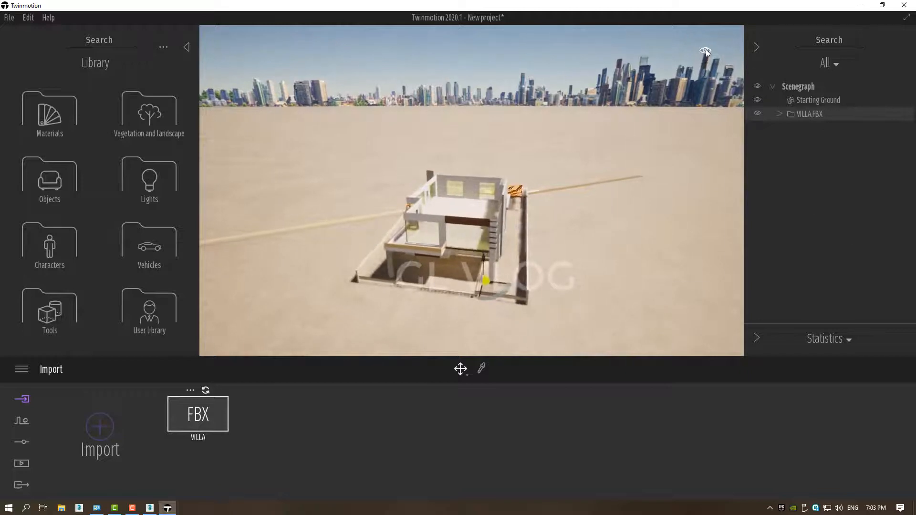
mouse_move(704, 49)
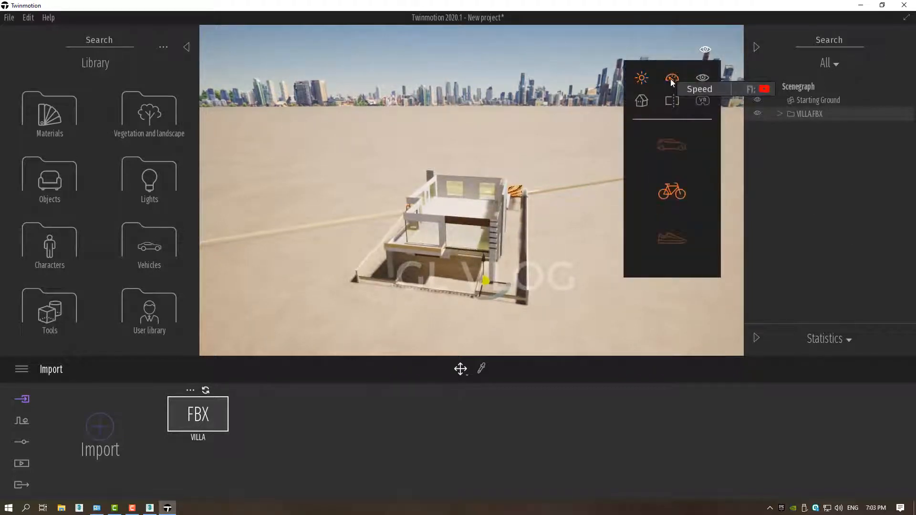
left_click(671, 144)
scroll(497, 302, "up", 3)
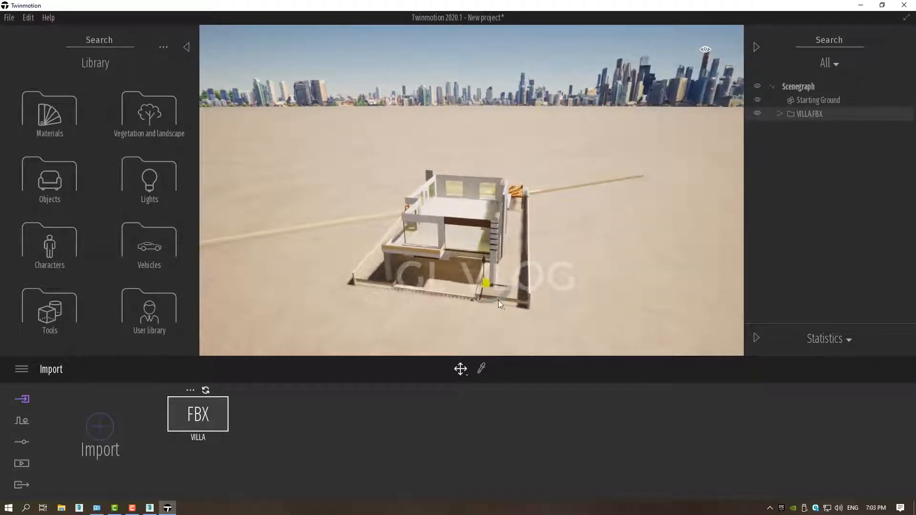
middle_click_drag(521, 300, 678, 64)
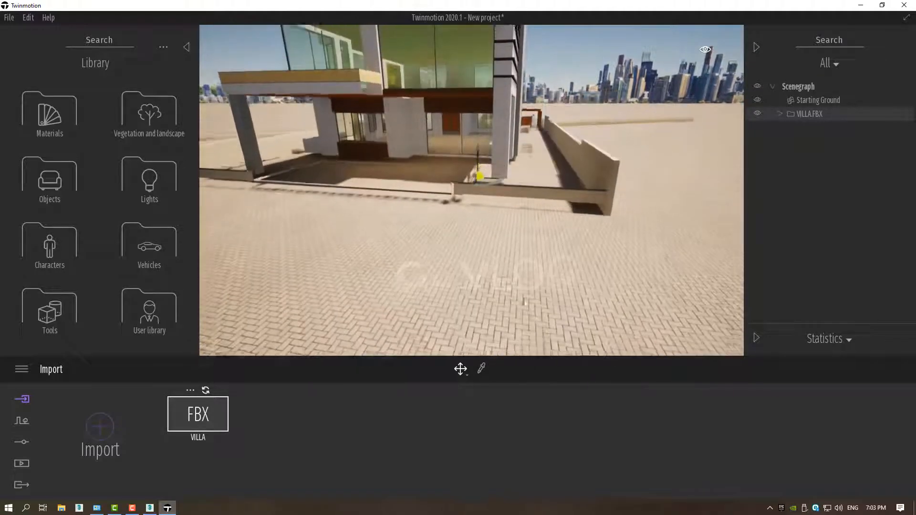
Set the navigation speed to walking and try it by backing away from the villa.
mouse_move(709, 50)
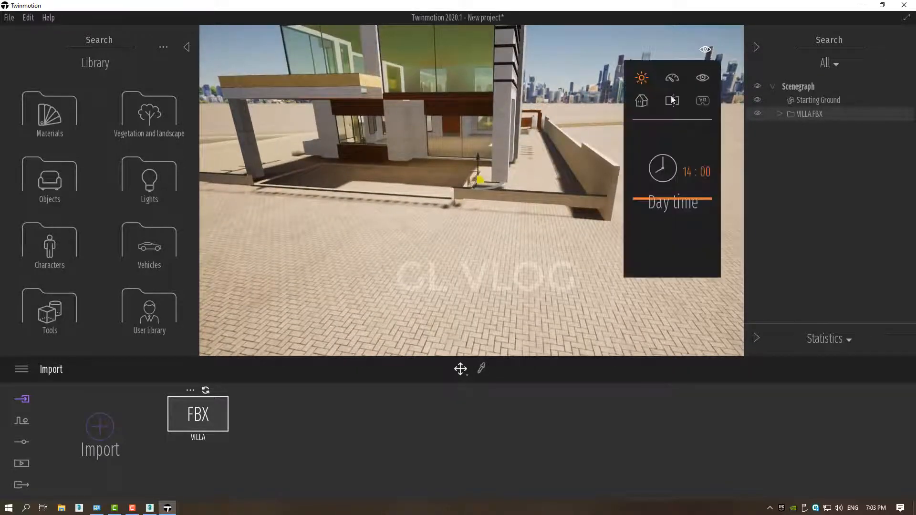
left_click(672, 239)
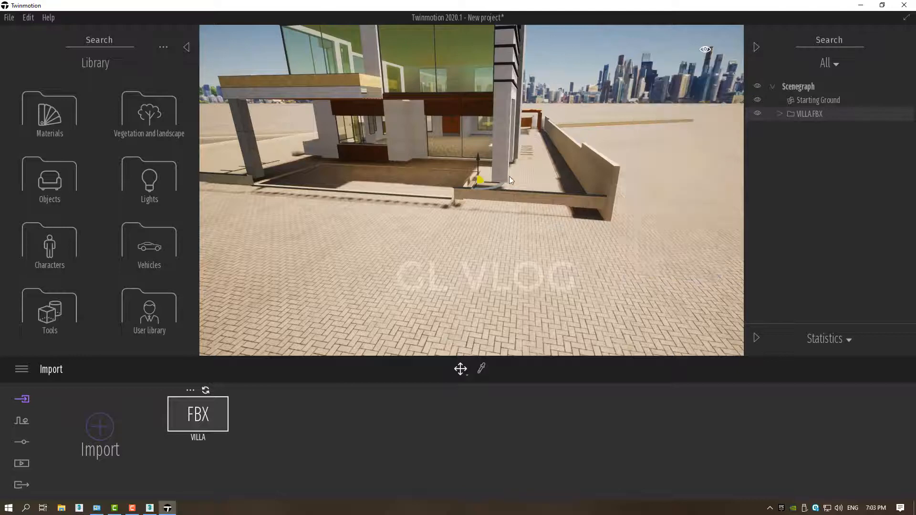
scroll(508, 175, "down", 5)
scroll(510, 170, "down", 5)
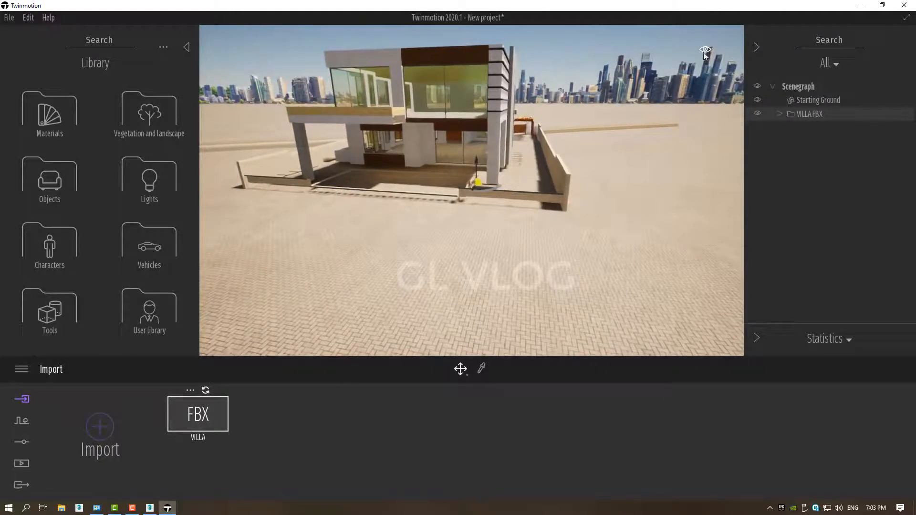
Switch the navigation speed to car and test it by moving away from and toward the villa.
mouse_move(704, 50)
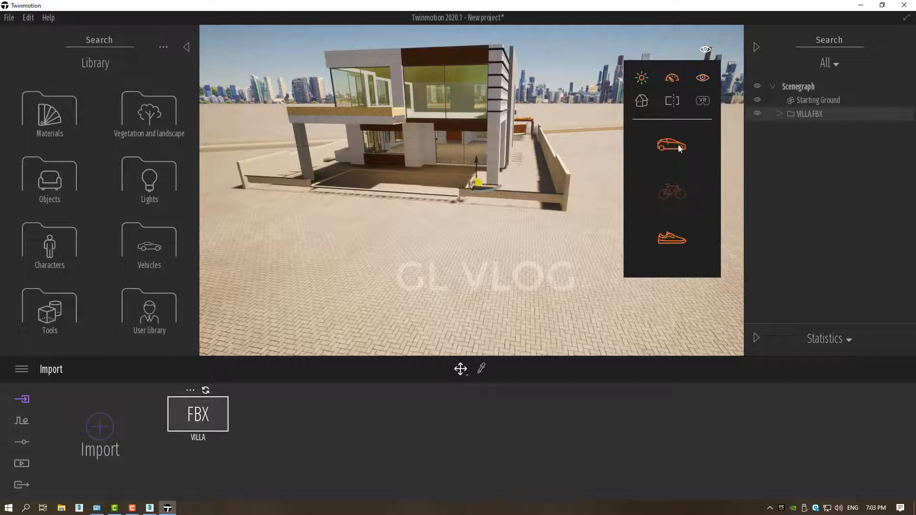
left_click(678, 146)
scroll(479, 172, "down", 4)
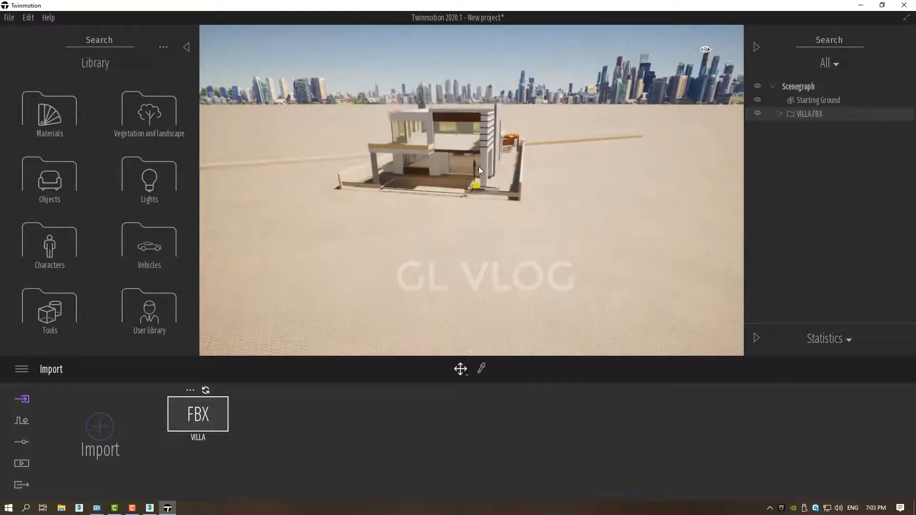
scroll(479, 169, "up", 5)
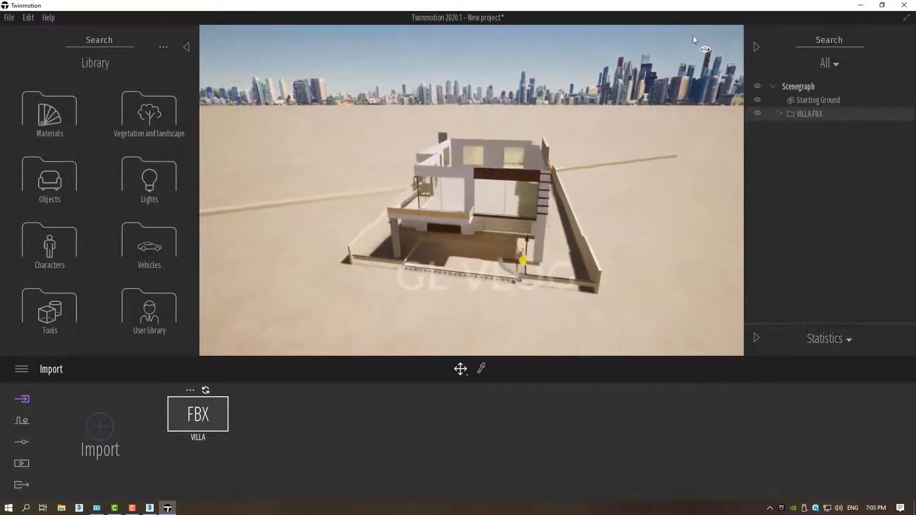
Set the navigation speed to bicycle and try it by moving closer to the villa.
mouse_move(706, 51)
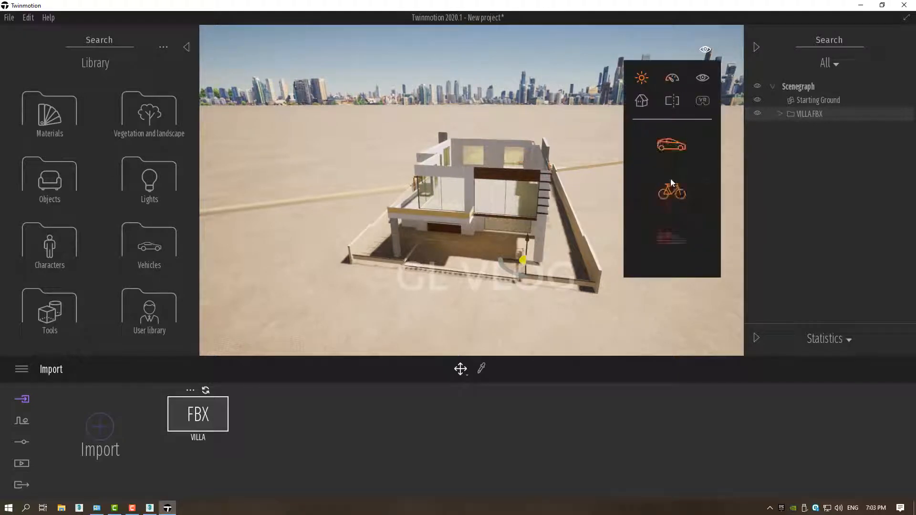
left_click(671, 193)
scroll(519, 297, "up", 5)
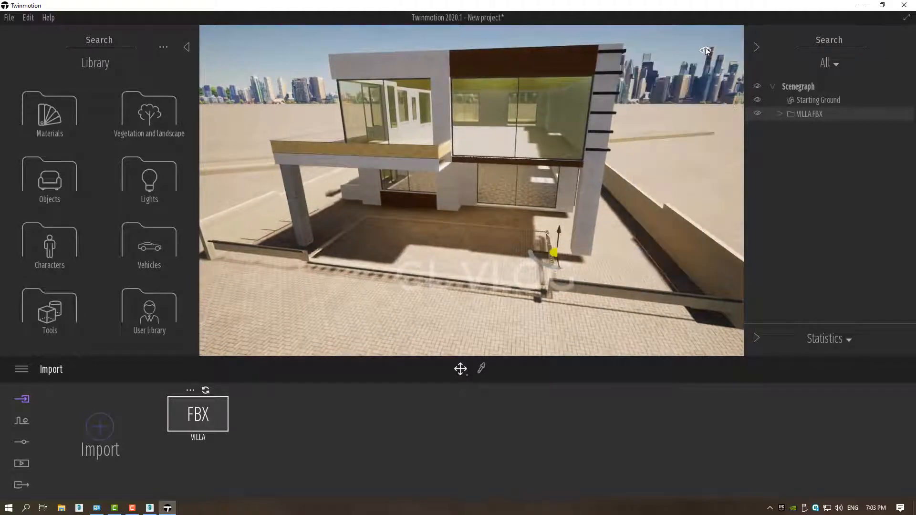
Return the navigation speed to car and test moving around the villa's front.
mouse_move(705, 51)
left_click(672, 145)
key("s")
right_click_drag(480, 225, 467, 206)
key("a")
middle_click_drag(667, 217, 572, 234)
key("w")
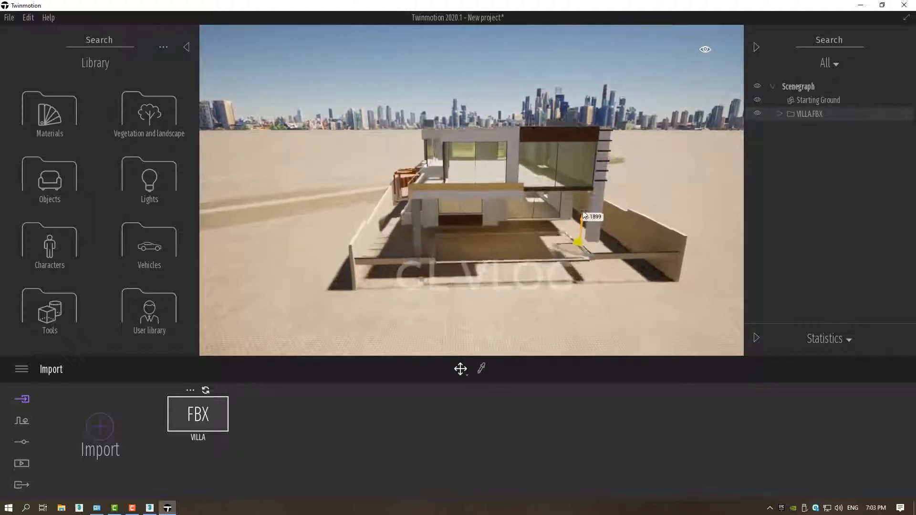
Examine the villa and its surroundings from several directions, ending with the open upper floor.
left_click_drag(568, 126, 574, 233)
middle_click_drag(602, 282, 429, 282)
right_click_drag(430, 282, 408, 281)
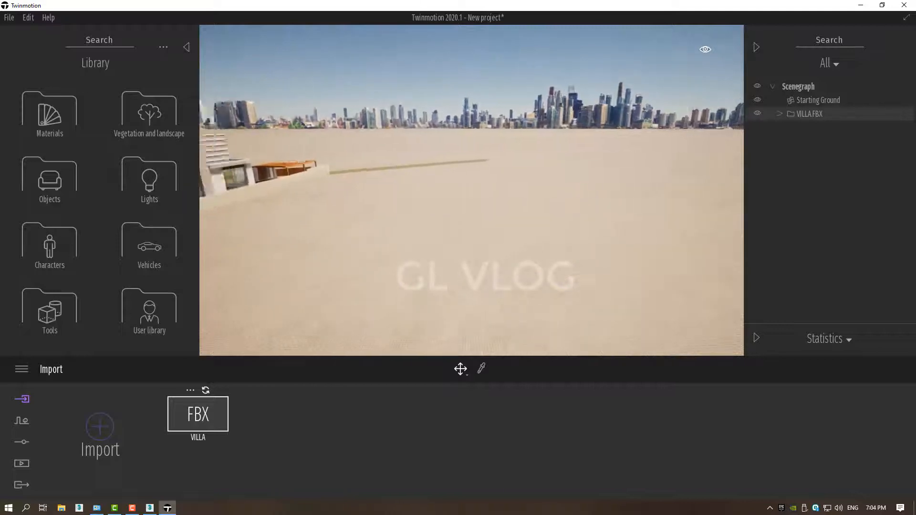
right_click_drag(572, 232, 518, 238)
middle_click_drag(571, 233, 668, 282)
right_click_drag(569, 196, 510, 148)
scroll(509, 149, "up", 3)
middle_click_drag(533, 209, 548, 176)
middle_click_drag(539, 267, 514, 194)
scroll(514, 194, "down", 2)
scroll(460, 262, "up", 5)
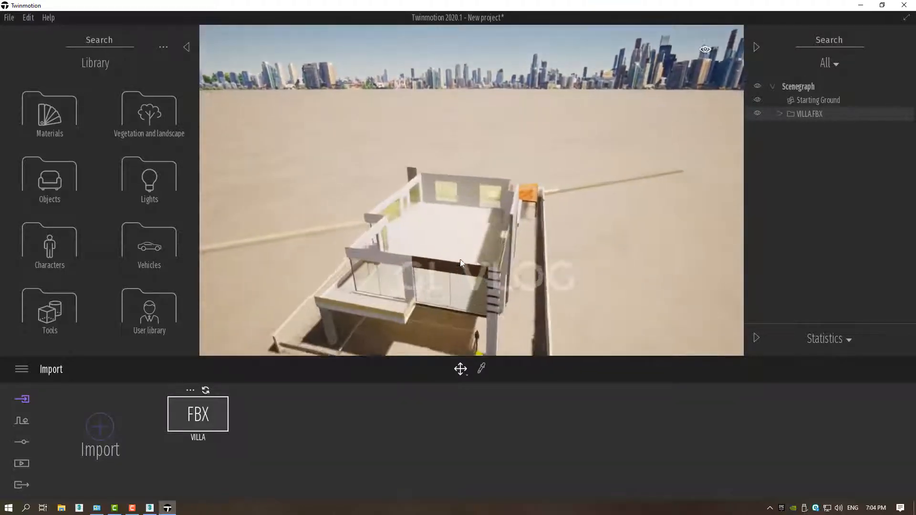
Sample the material of the villa's upper floor with the material picker.
middle_click_drag(479, 291, 483, 362)
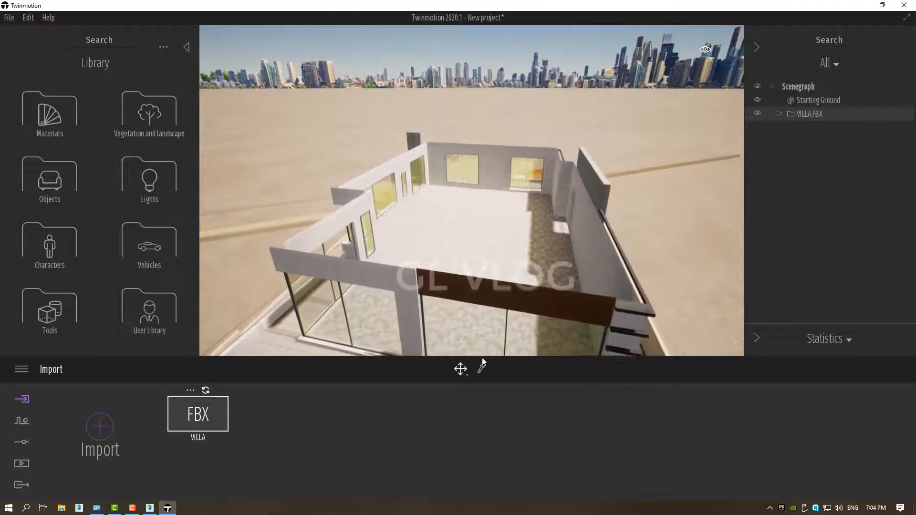
left_click(478, 222)
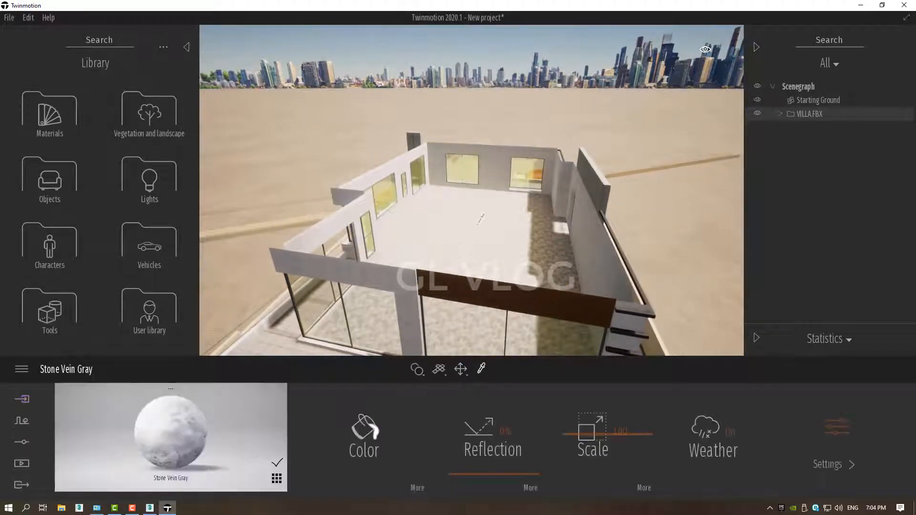
Make the Stone Vein Gray floor material two-sided.
left_click(846, 438)
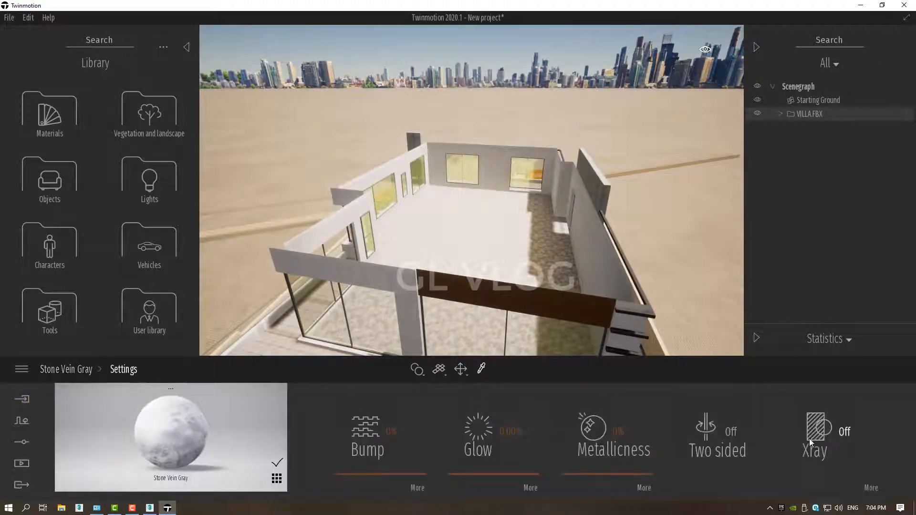
left_click(731, 436)
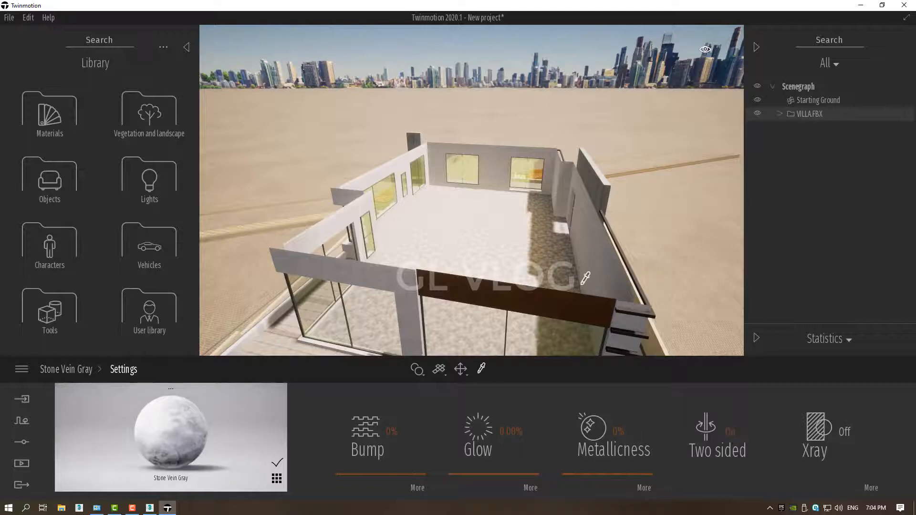
Sample the ceiling material inside the villa's upper floor and make Square Glass Tile 04 two-sided.
right_click_drag(580, 286, 592, 270)
middle_click_drag(503, 287, 503, 265)
right_click_drag(504, 265, 497, 235)
scroll(497, 235, "up", 3)
scroll(507, 212, "up", 3)
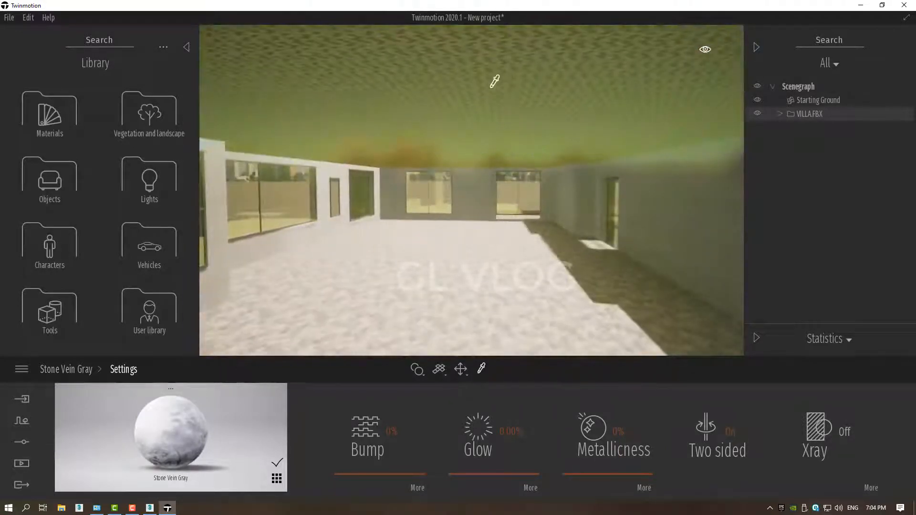
left_click(501, 77)
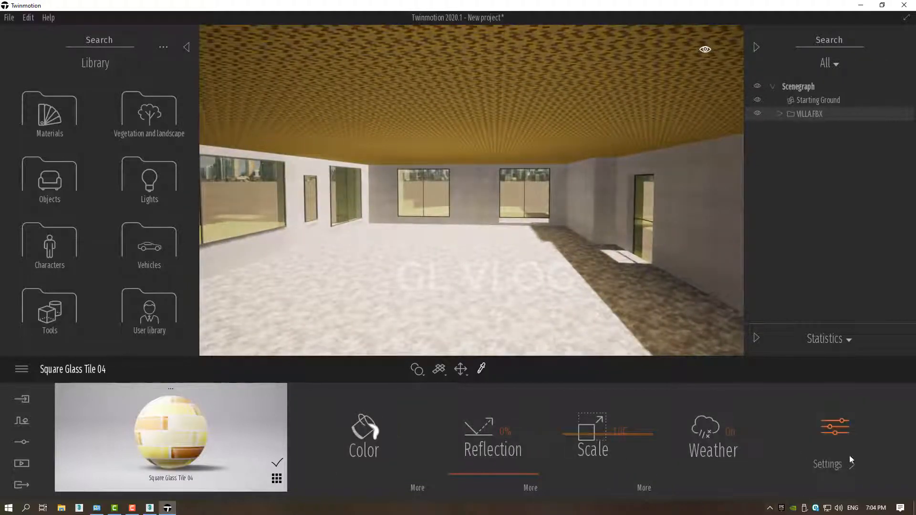
left_click(841, 439)
left_click(730, 432)
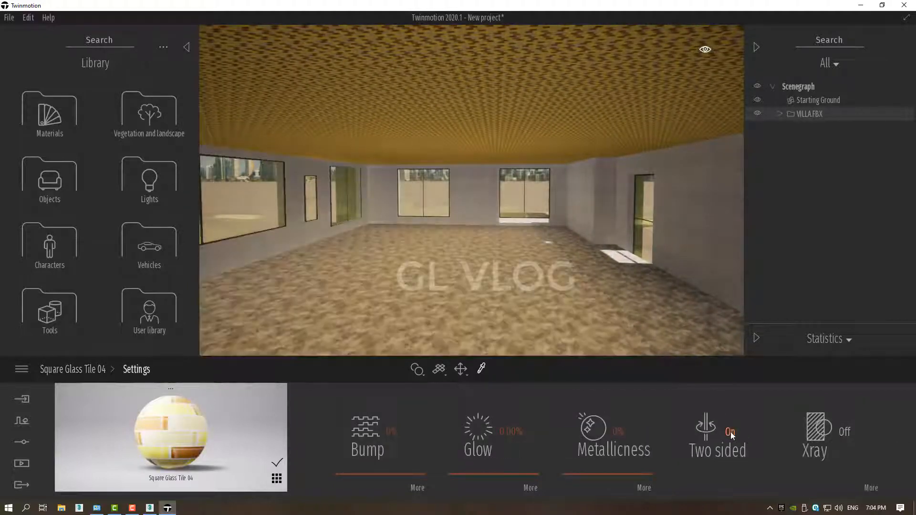
Select the VILLA.FBX model and raise it vertically above the starting ground.
scroll(560, 146, "down", 3)
scroll(560, 146, "down", 5)
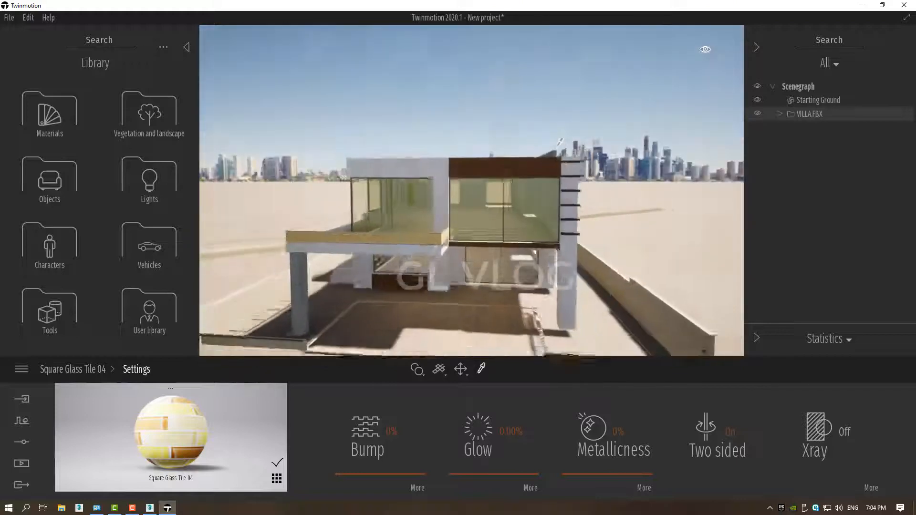
mouse_move(560, 145)
middle_mouse_down()
mouse_move(556, 122)
mouse_move(573, 151)
middle_mouse_up()
scroll(556, 122, "down", 4)
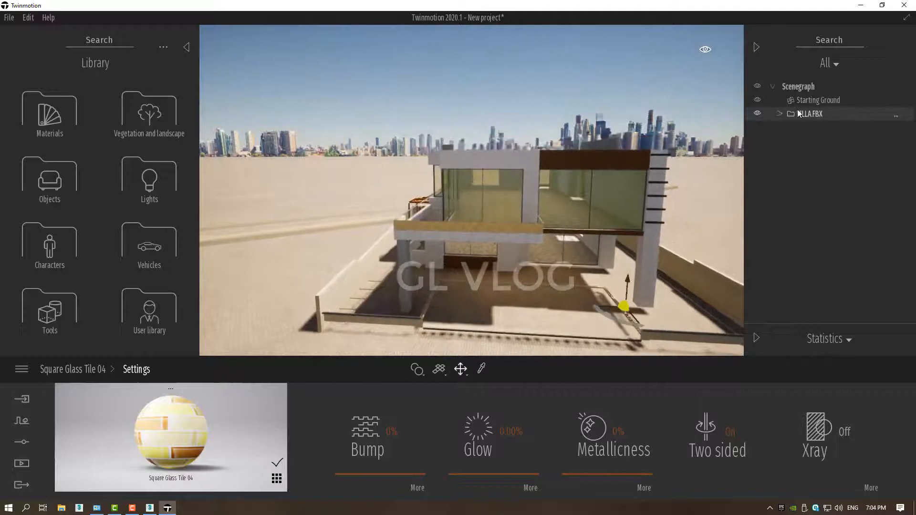
scroll(594, 257, "down", 1)
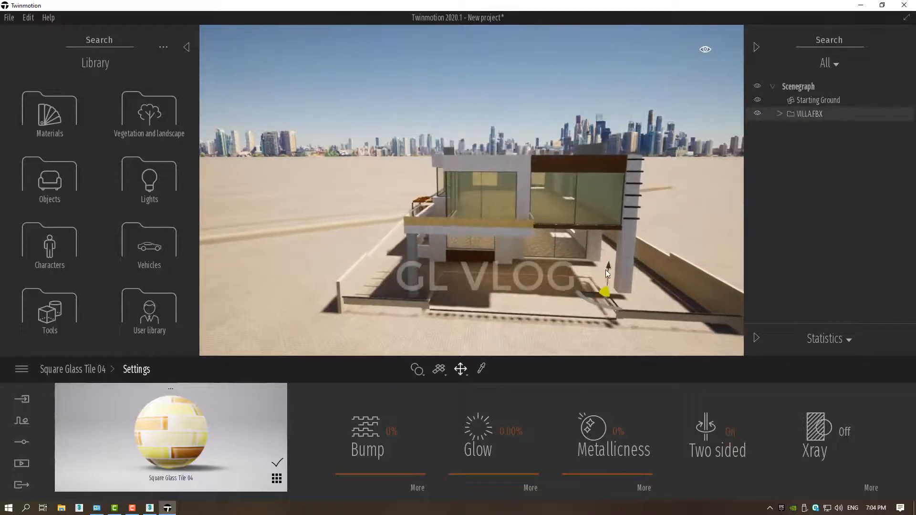
left_click(610, 253)
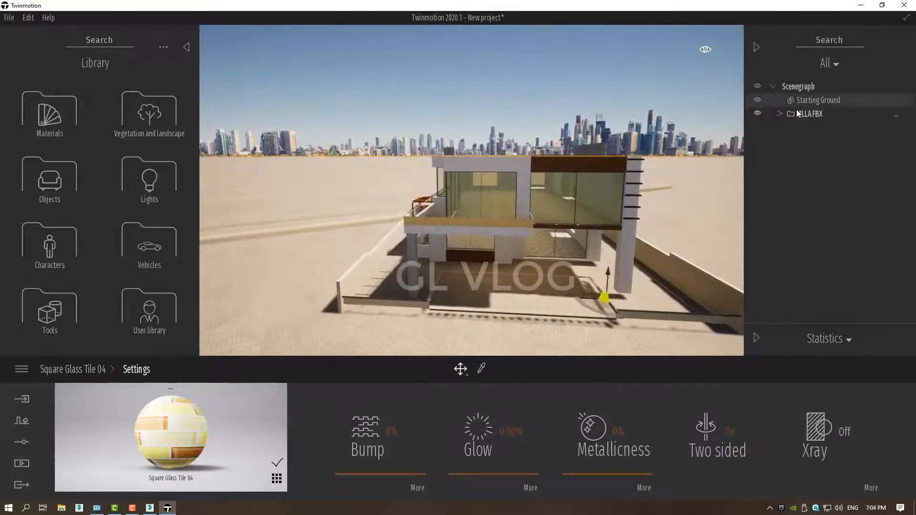
left_click_drag(608, 267, 614, 187)
Sample the concrete surface overhead in the space beneath the villa and make the Concrete Tile material two-sided.
scroll(606, 197, "up", 8)
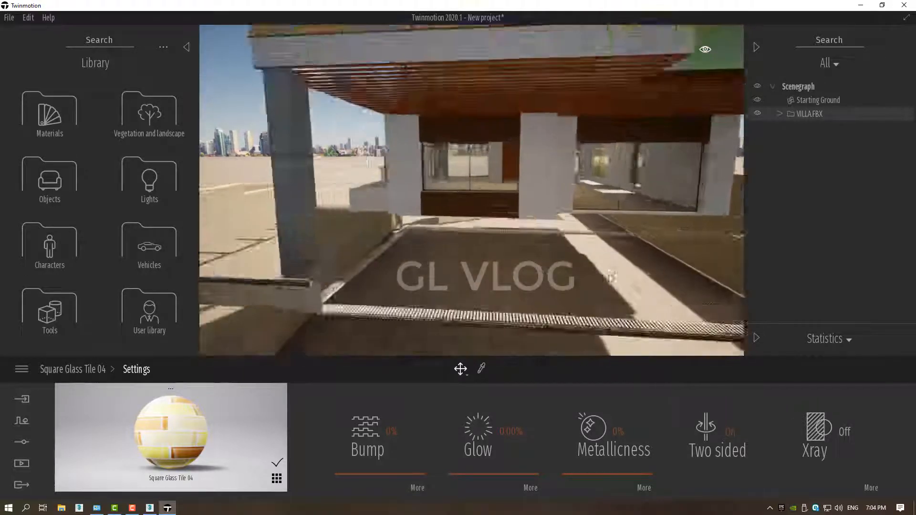
scroll(605, 197, "down", 8)
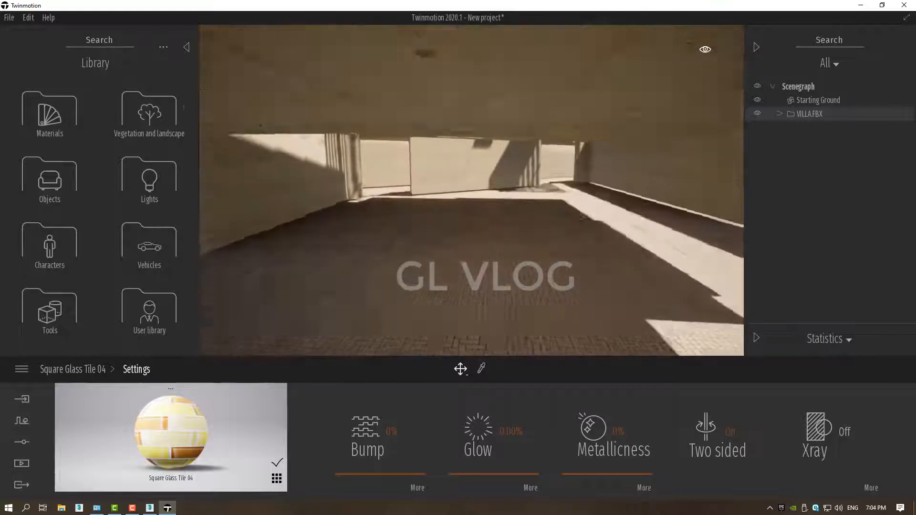
scroll(611, 281, "up", 5)
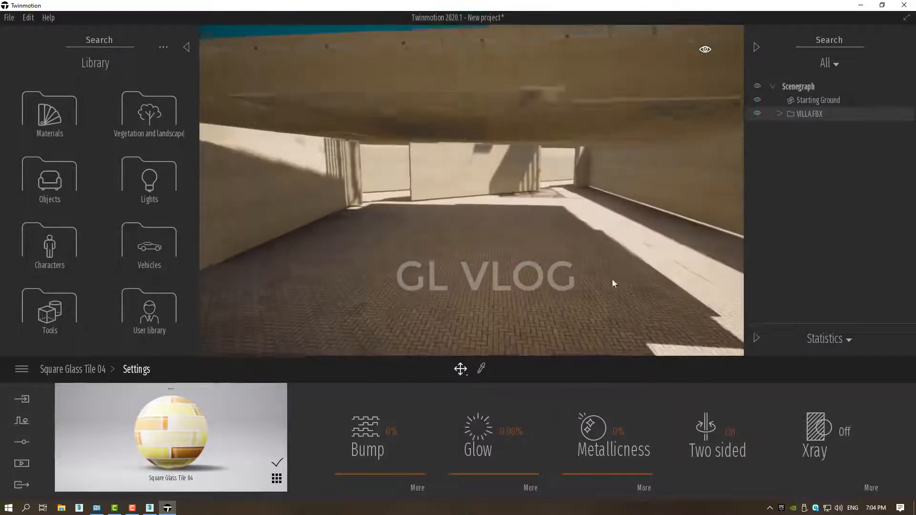
right_click_drag(571, 252, 563, 217)
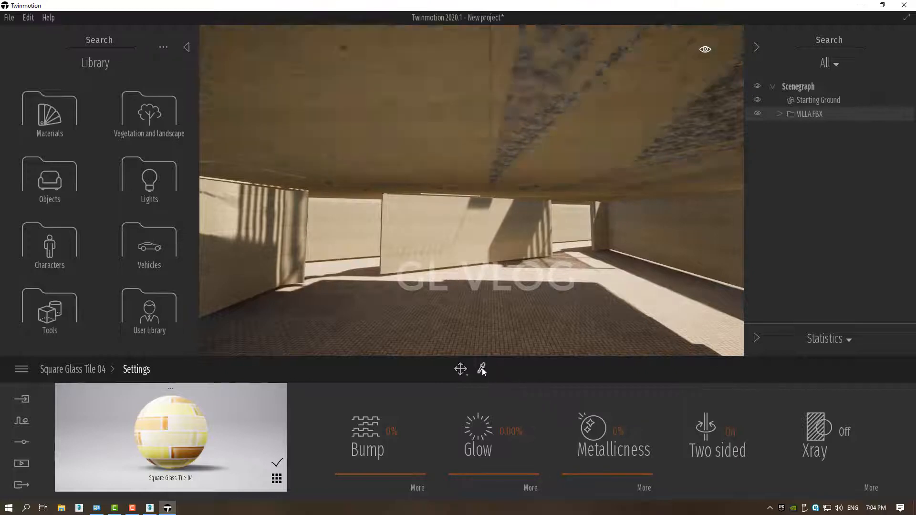
left_click(544, 74)
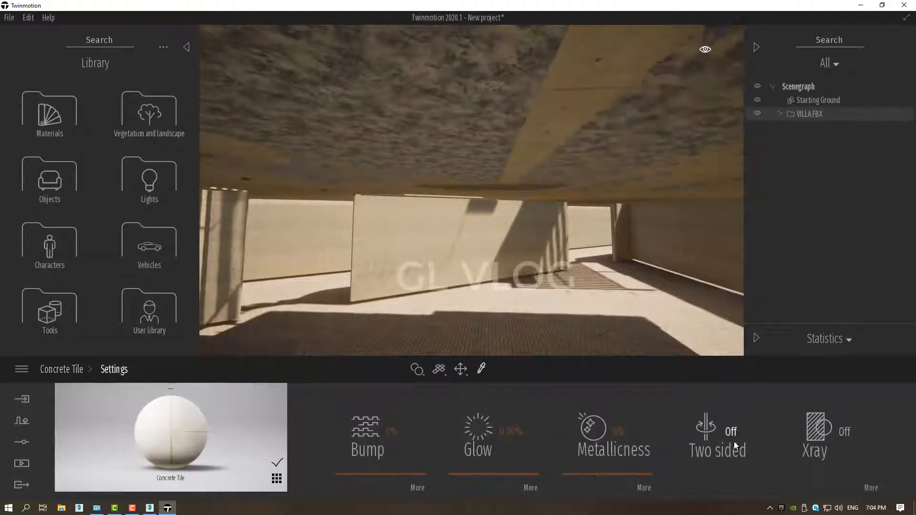
left_click(733, 445)
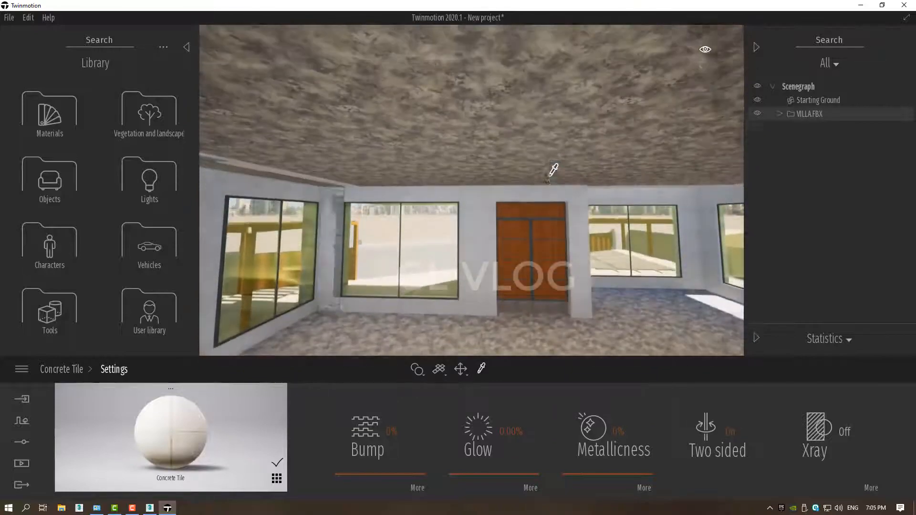
Raise the whole VILLA.FBX model further and fine-tune its height above the ground.
scroll(549, 177, "down", 10)
mouse_move(545, 189)
middle_mouse_down()
mouse_move(548, 178)
mouse_move(549, 224)
mouse_move(550, 176)
mouse_move(536, 174)
middle_mouse_up()
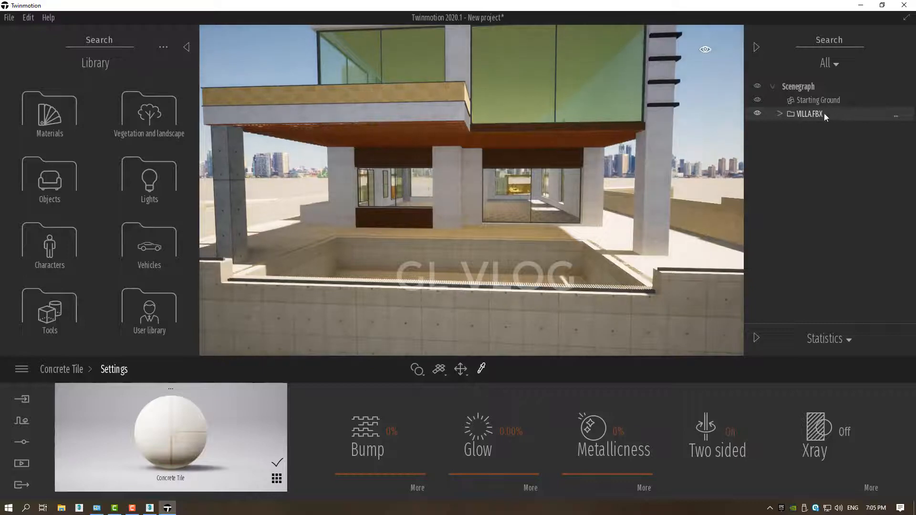
scroll(528, 219, "down", 8)
middle_click_drag(554, 226, 558, 181)
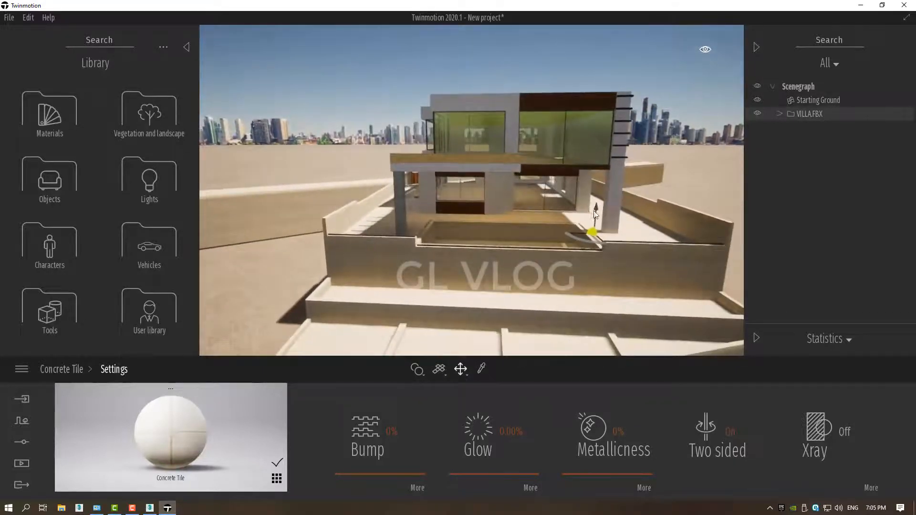
mouse_move(596, 209)
left_mouse_down()
mouse_move(594, 171)
mouse_move(590, 212)
left_mouse_up()
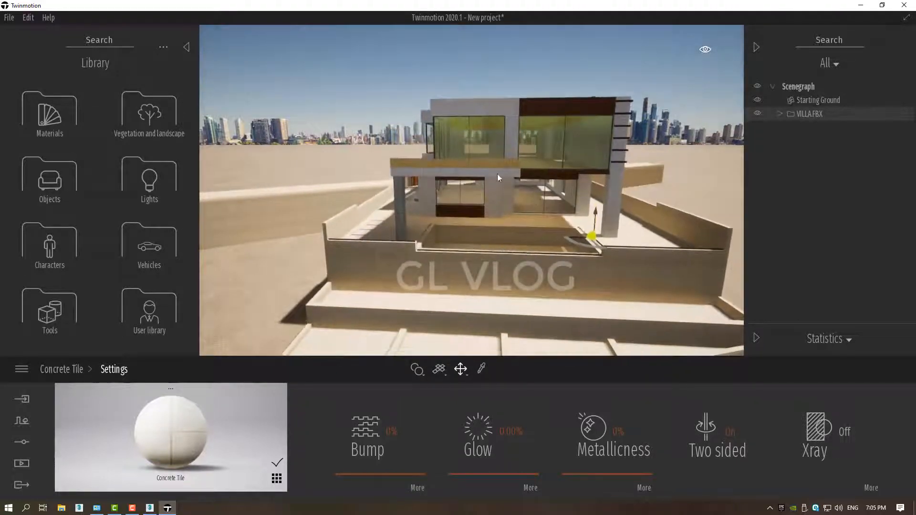
Circle the raised villa and examine its sides, the adjoining road and the pergola at the entrance.
right_click_drag(443, 184, 668, 179)
key("s")
key("a")
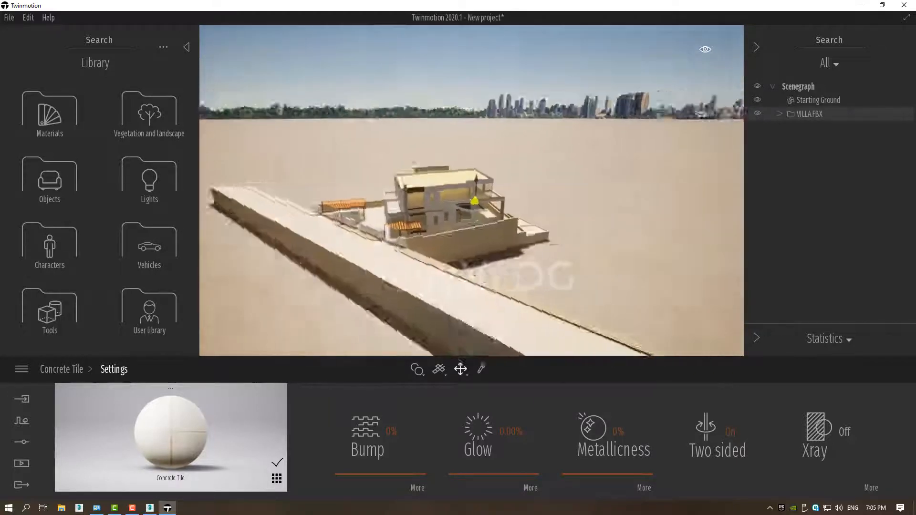
right_click_drag(315, 244, 534, 203)
key("a")
key("a")
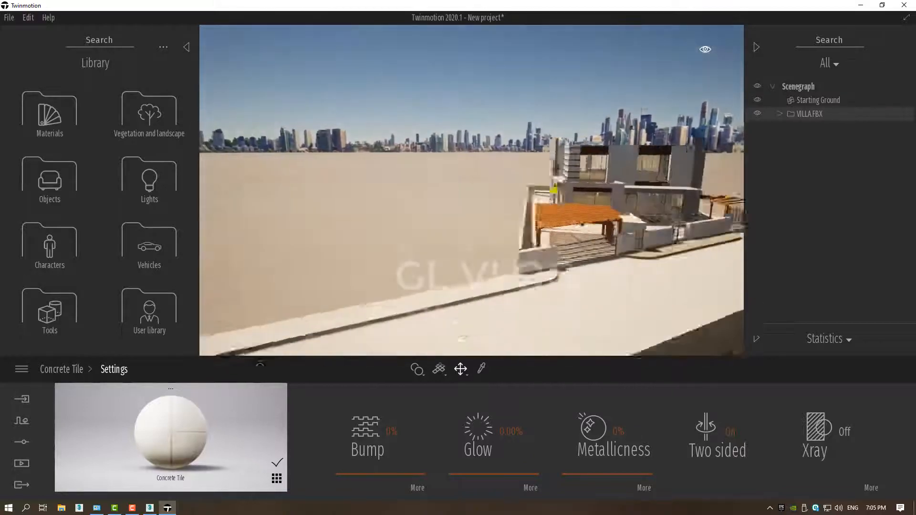
key("d")
key("w")
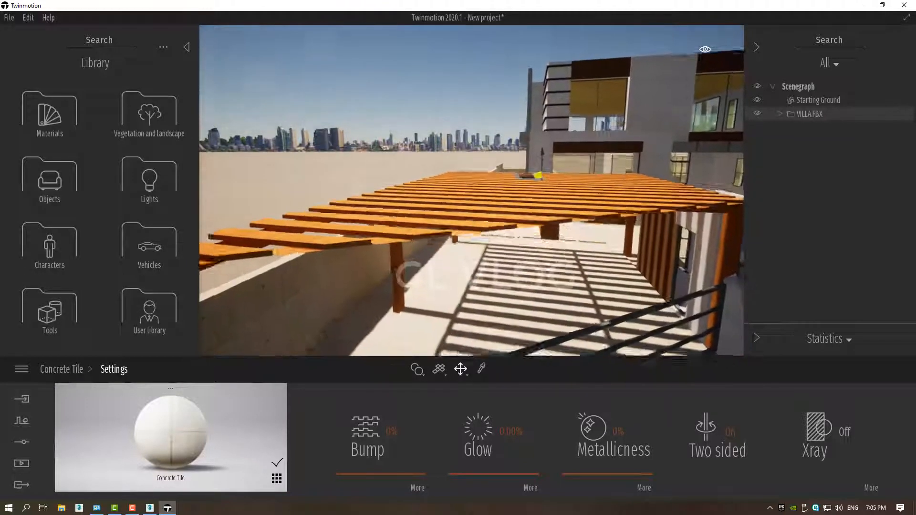
key("s")
key("q")
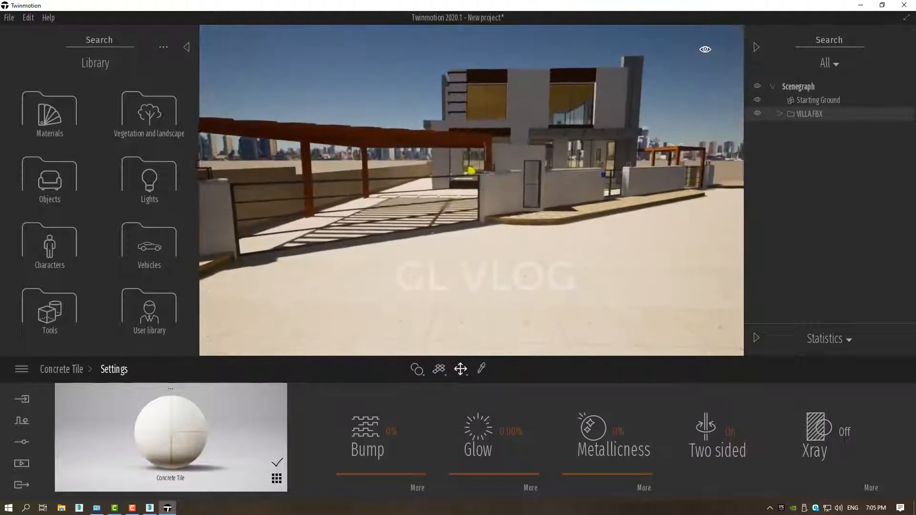
Examine the villa's street front from ground level and from above, including its roof, boundary wall and gates.
key("s")
key("e")
key("w")
key("q")
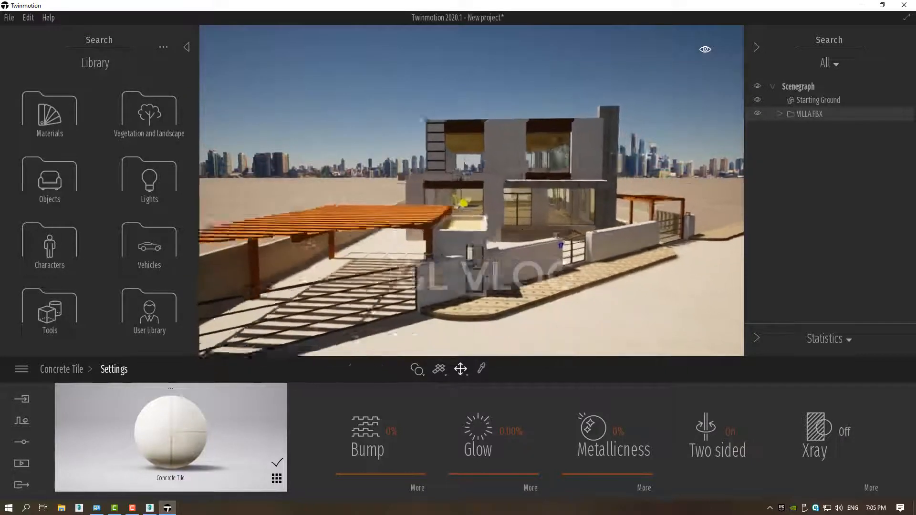
key("d")
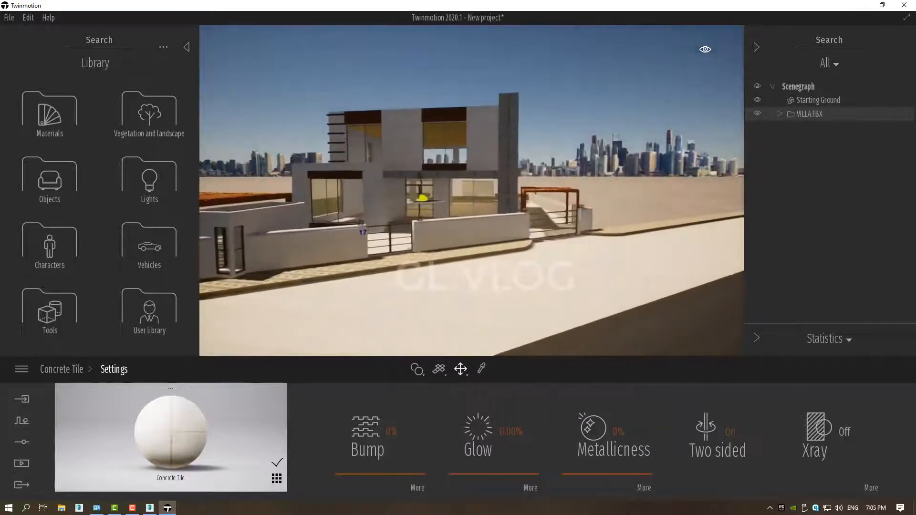
key("s")
key("e")
key("w")
key("e")
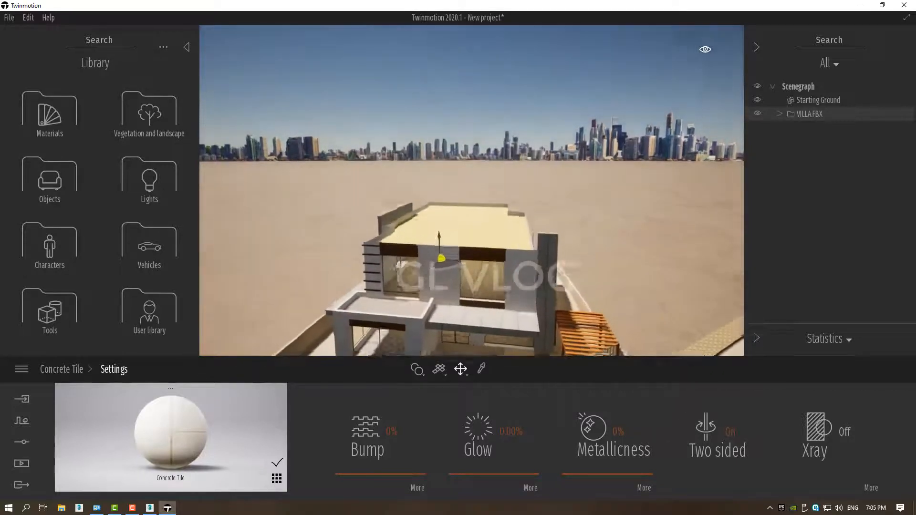
key("s")
key("q")
right_click_drag(496, 253, 515, 222)
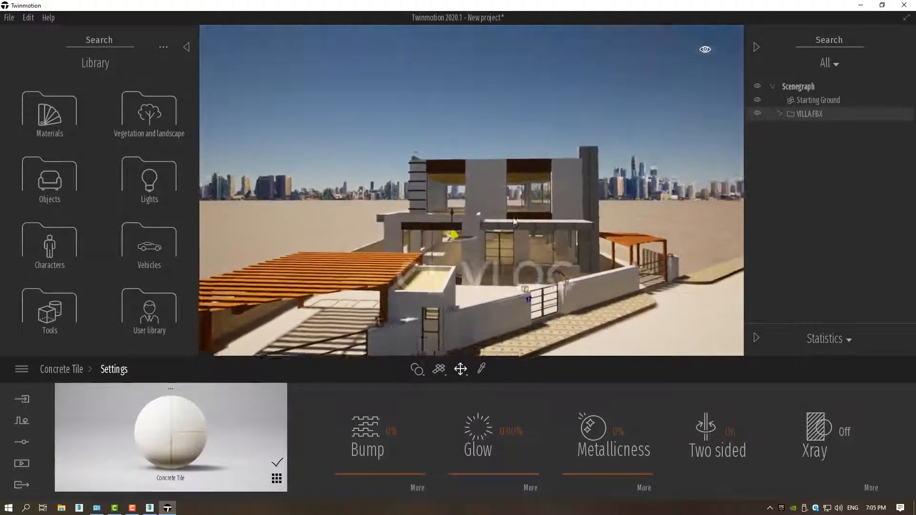
key("q")
key("d")
key("e")
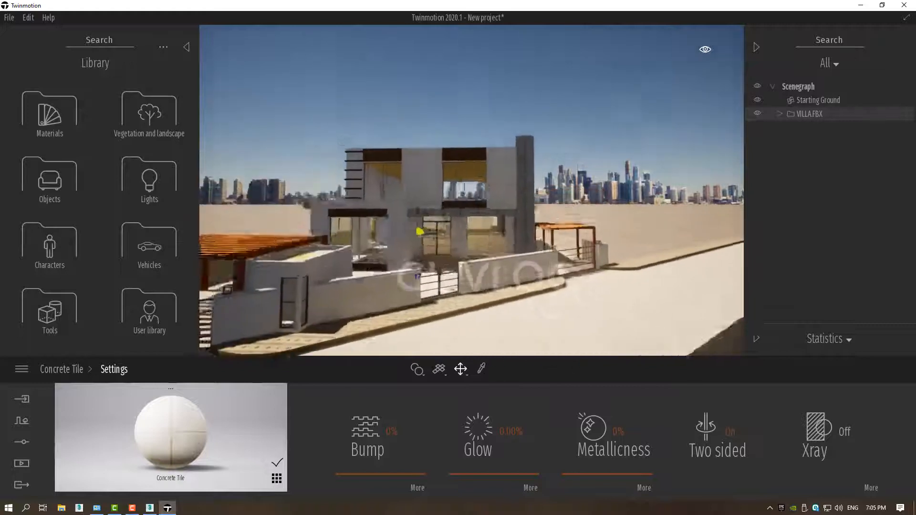
key("q")
key("a")
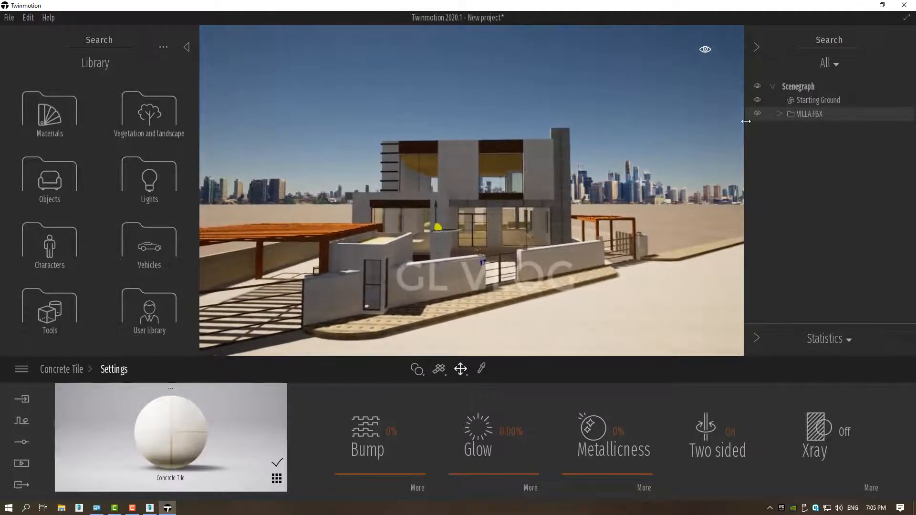
Expand the VILLA.FBX group and hide several of its parts, including Slate, Tile Border Travertine, Metal Seamed and Wood Bamboo.
left_click(781, 114)
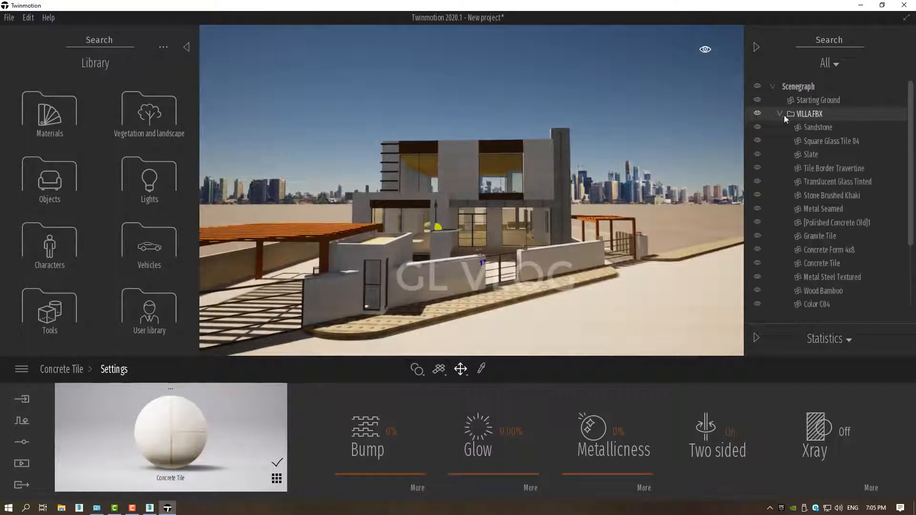
left_click(754, 130)
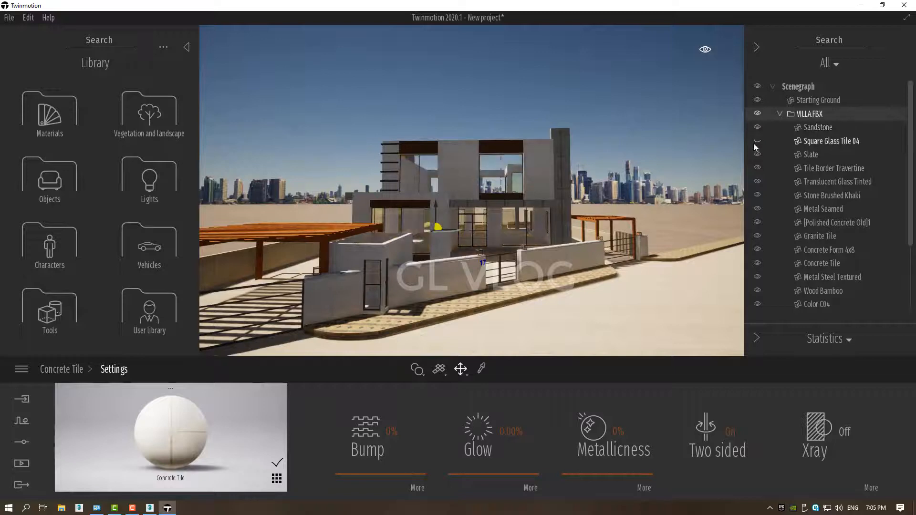
left_click(754, 143)
left_click(755, 154)
left_click(757, 168)
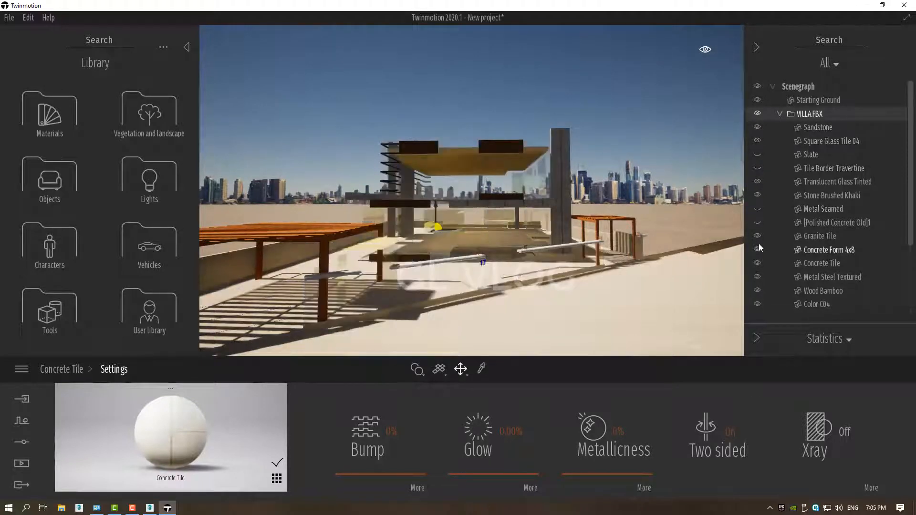
left_click(757, 290)
Show the Polished Concrete Old, Slate, Tile Border Travertine, Concrete Form 4x8 and Wood Bamboo parts again.
left_click(755, 223)
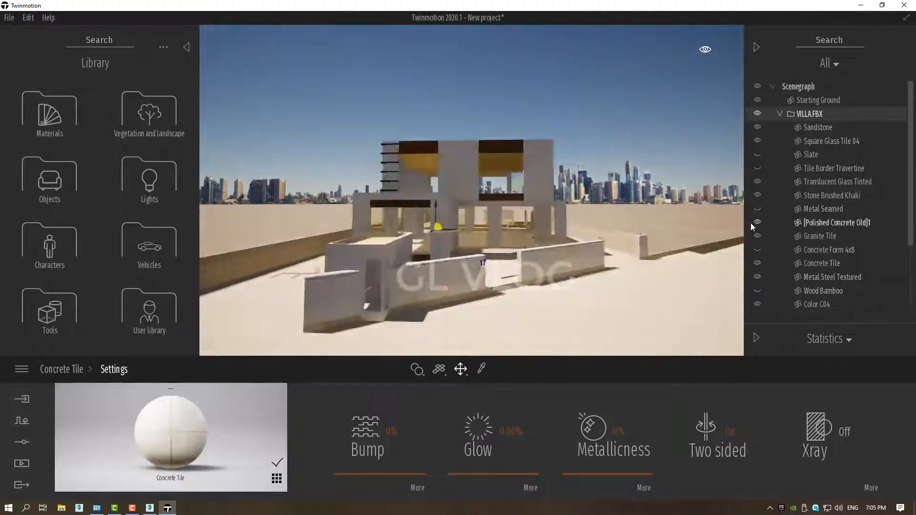
left_click(756, 155)
left_click(756, 170)
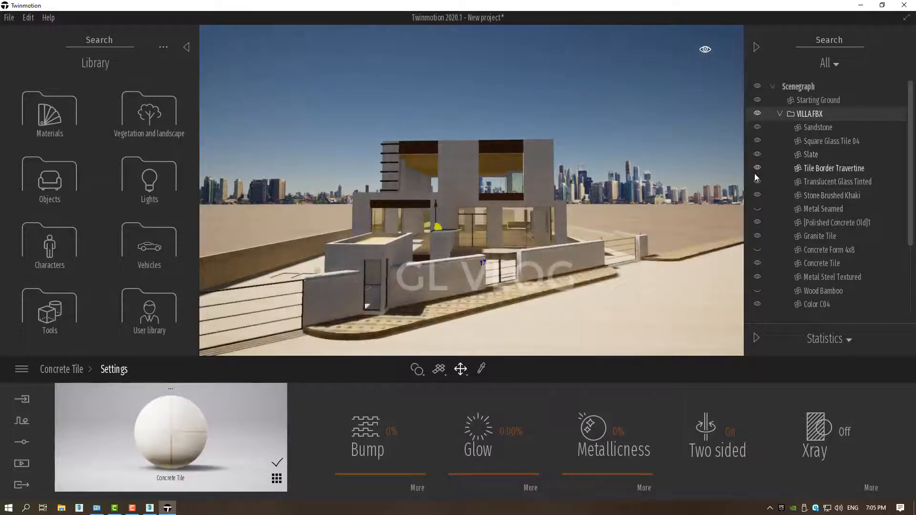
left_click(757, 250)
left_click(756, 290)
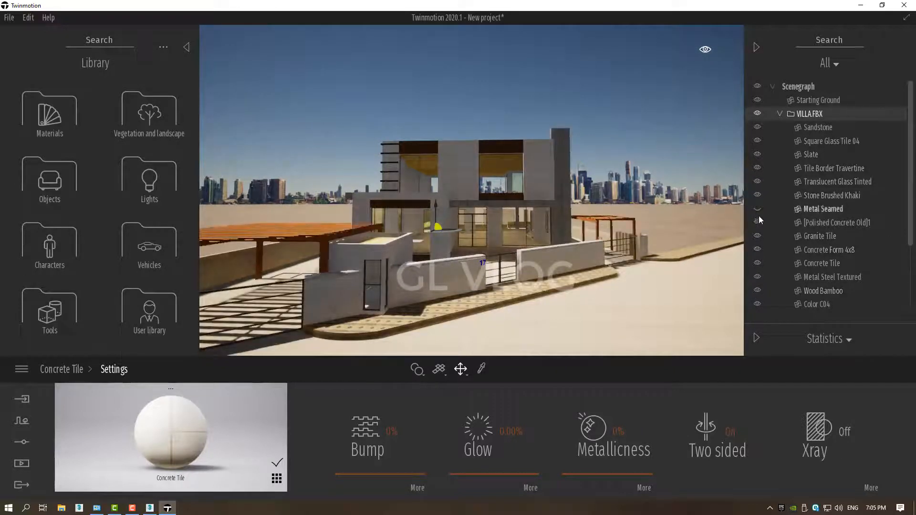
Examine the villa's front yard, tiled planter and entrance up close from different angles.
right_click_drag(587, 168, 534, 186)
middle_click_drag(587, 168, 583, 297)
right_click_drag(568, 168, 568, 208)
middle_click_drag(511, 262, 510, 219)
scroll(519, 124, "up", 6)
scroll(551, 111, "up", 4)
scroll(523, 114, "down", 1)
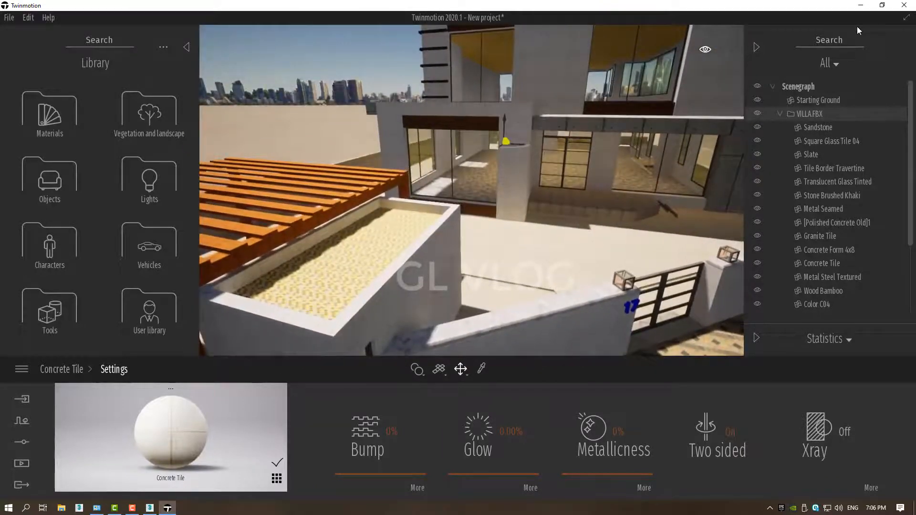
Close the application with the villa project open.
left_click(897, 7)
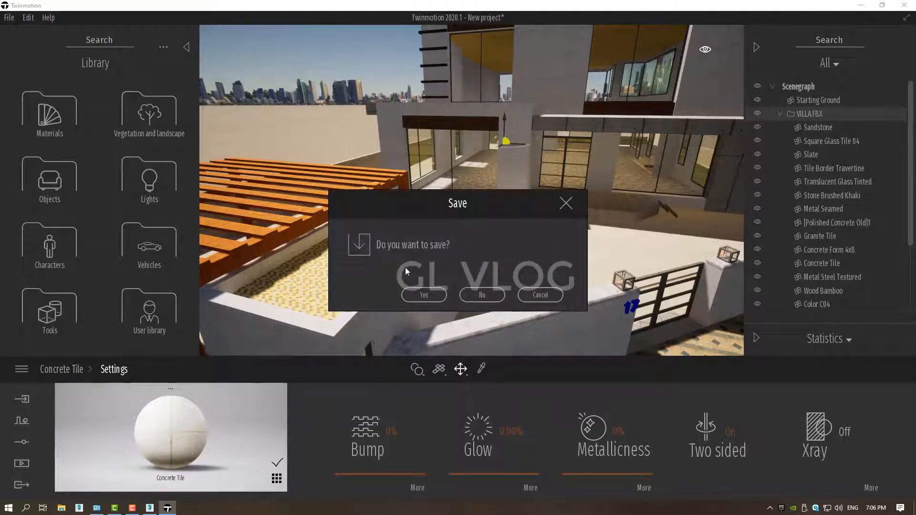